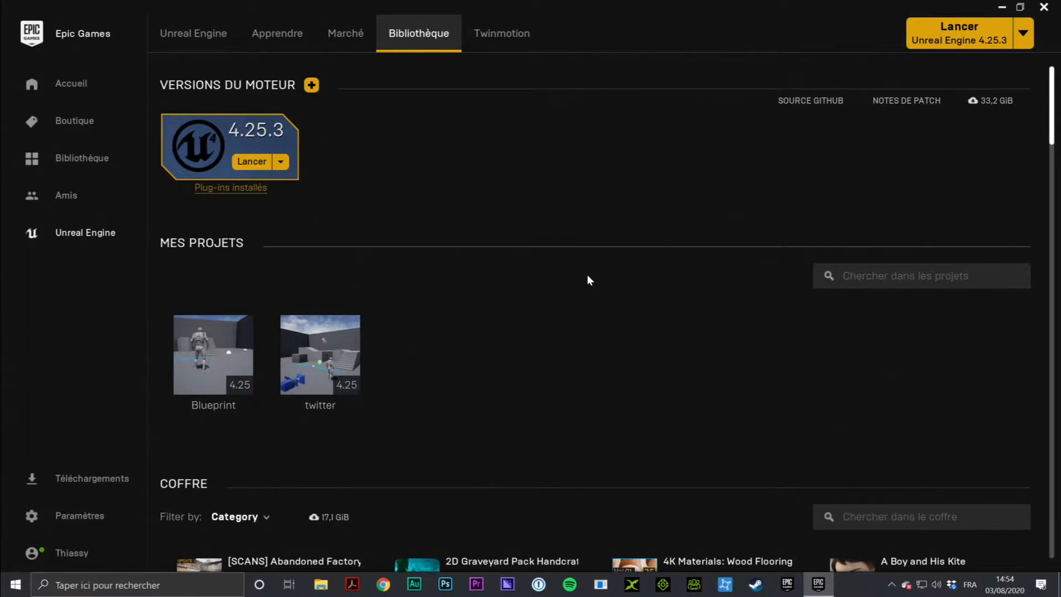
Launch Unreal Engine 4.25.3 and start a new project in the Games category with the Blank template.
{"action": "left_click", "coordinate": [250, 162]}
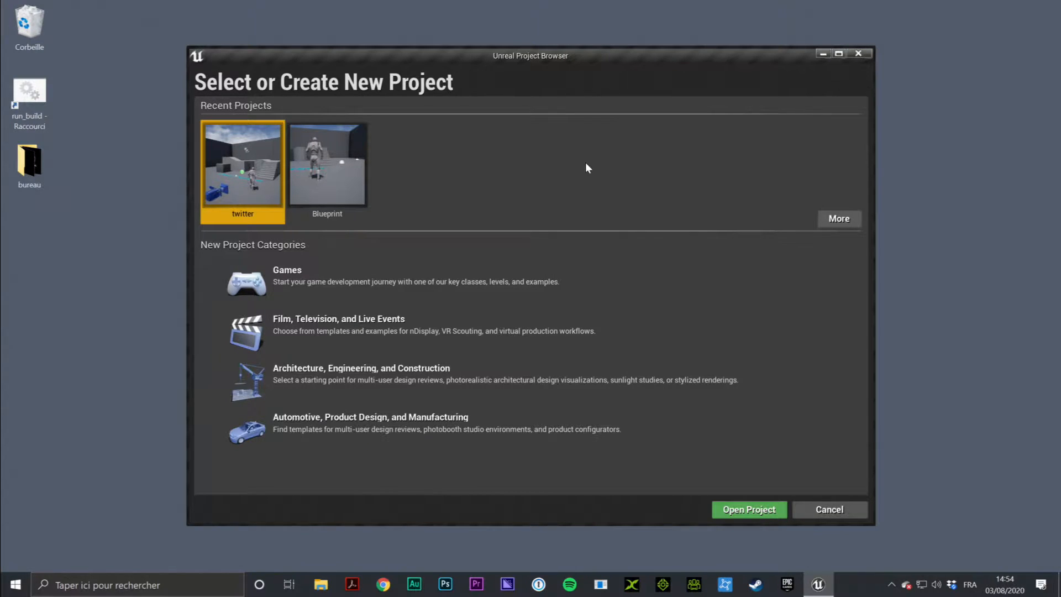
{"action": "left_click", "coordinate": [310, 285]}
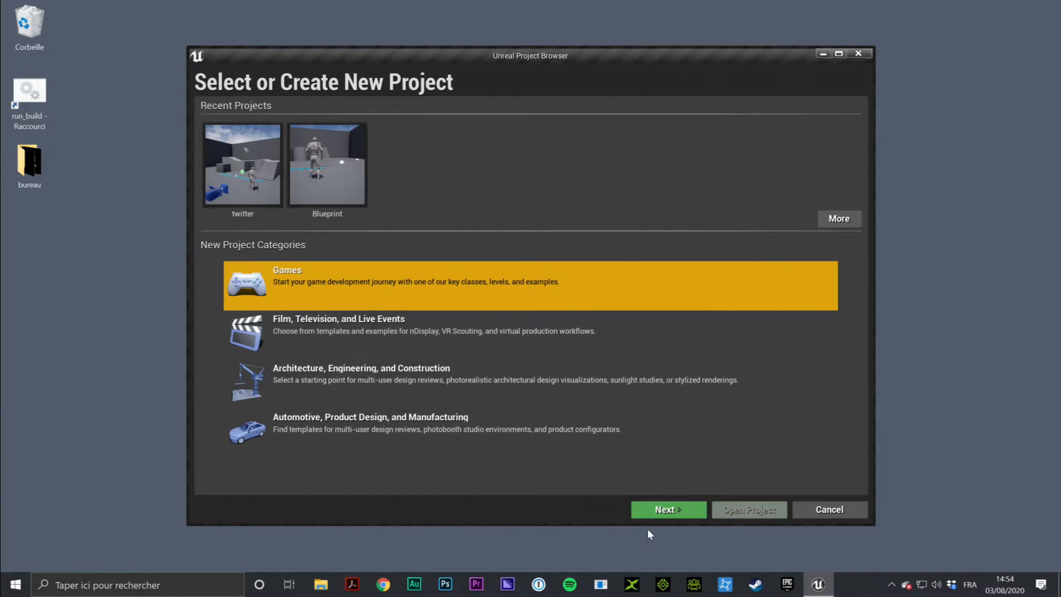
{"action": "left_click", "coordinate": [667, 509]}
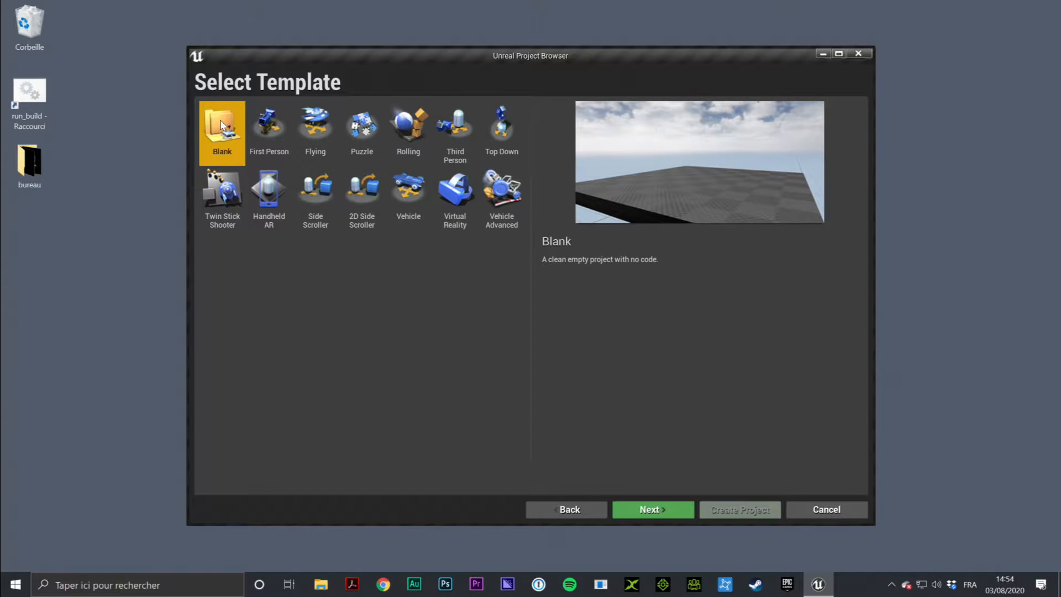
{"action": "left_click", "coordinate": [665, 509]}
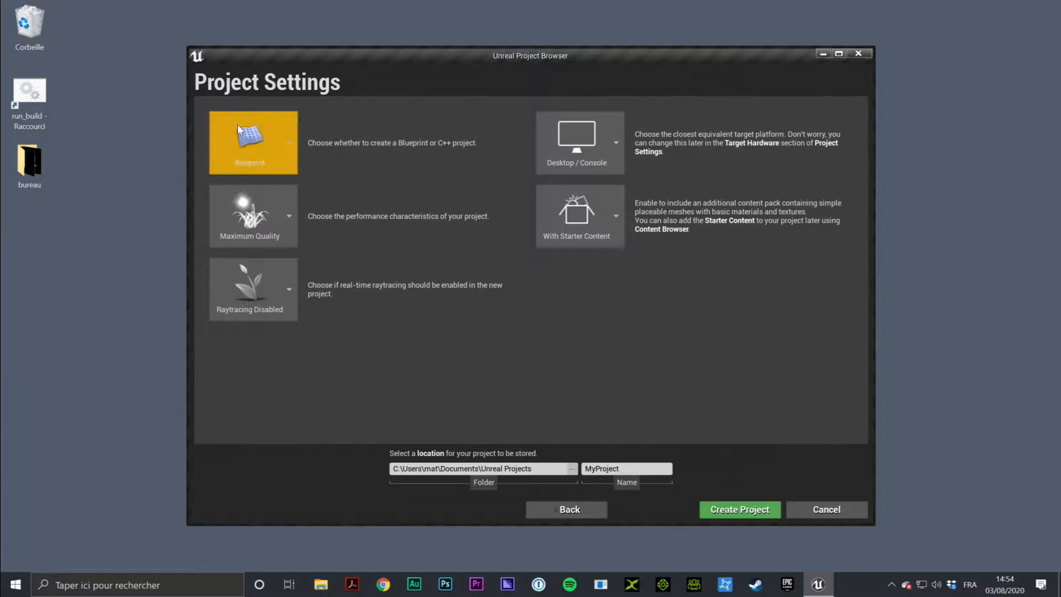
Create the project with starter content included and name it Personnage.
{"action": "left_click", "coordinate": [576, 217]}
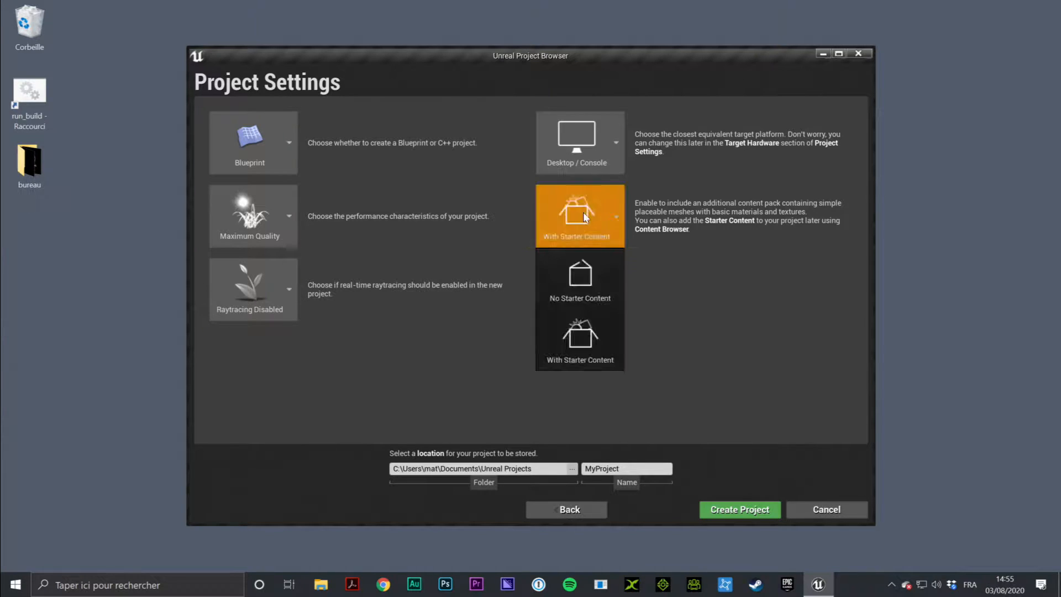
{"action": "left_click", "coordinate": [586, 340]}
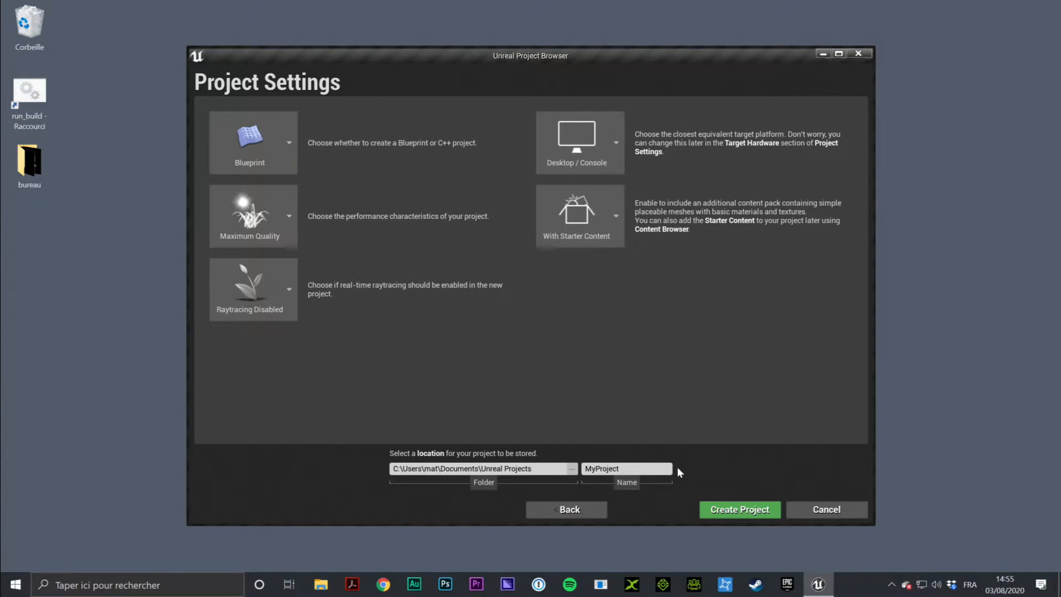
{"action": "left_click", "coordinate": [652, 468]}
{"action": "type", "text": "Pers"}
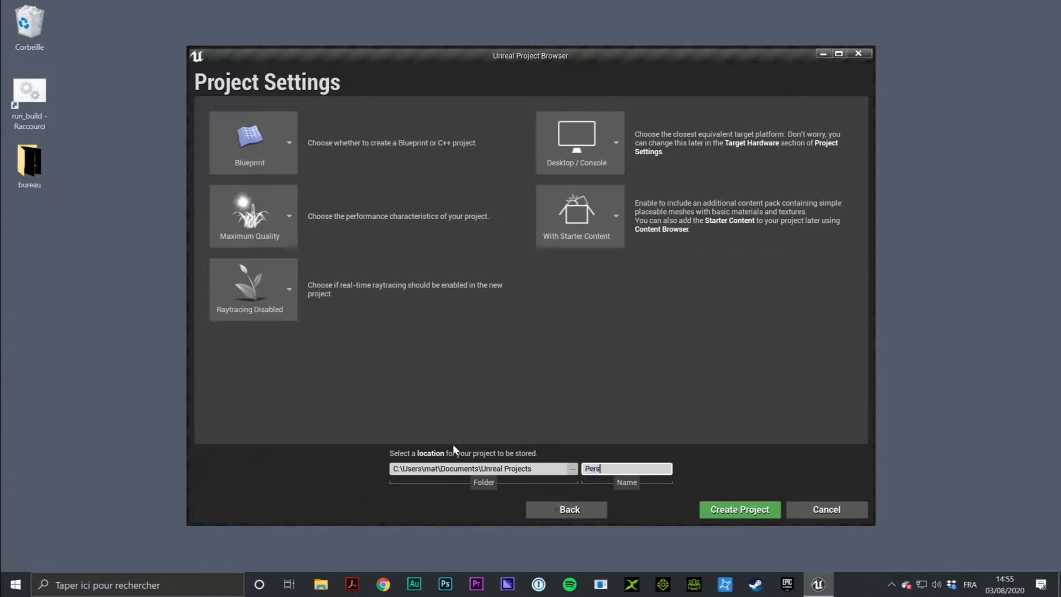
{"action": "type", "text": "onnage"}
{"action": "left_click", "coordinate": [729, 513]}
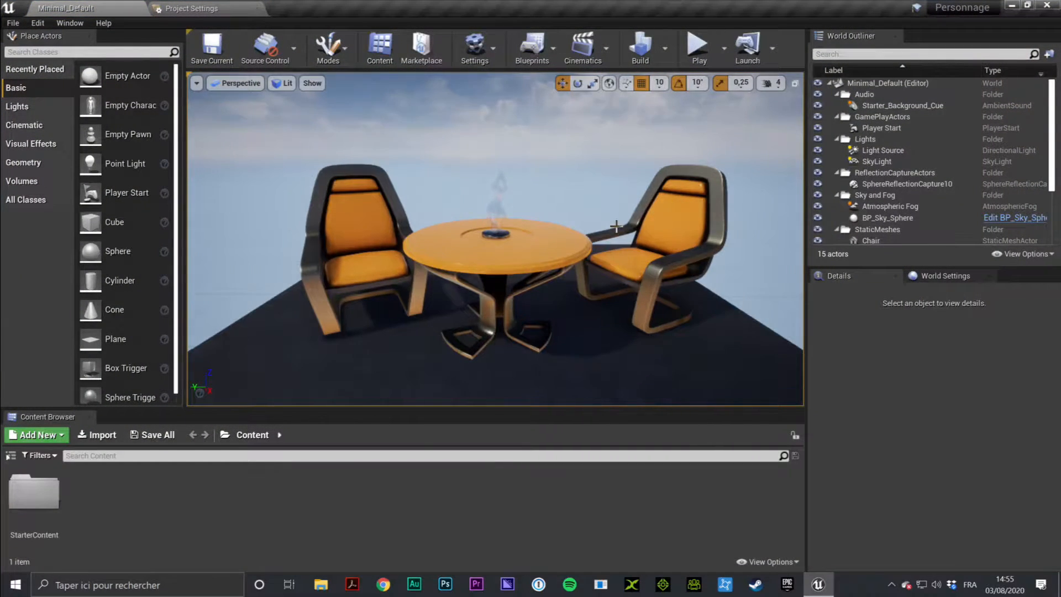
Look around the default level with the table and chairs, and check the folders inside StarterContent.
{"action": "mouse_move", "coordinate": [606, 227]}
{"action": "right_mouse_down"}
{"action": "mouse_move", "coordinate": [531, 232]}
{"action": "mouse_move", "coordinate": [605, 216]}
{"action": "right_mouse_up"}
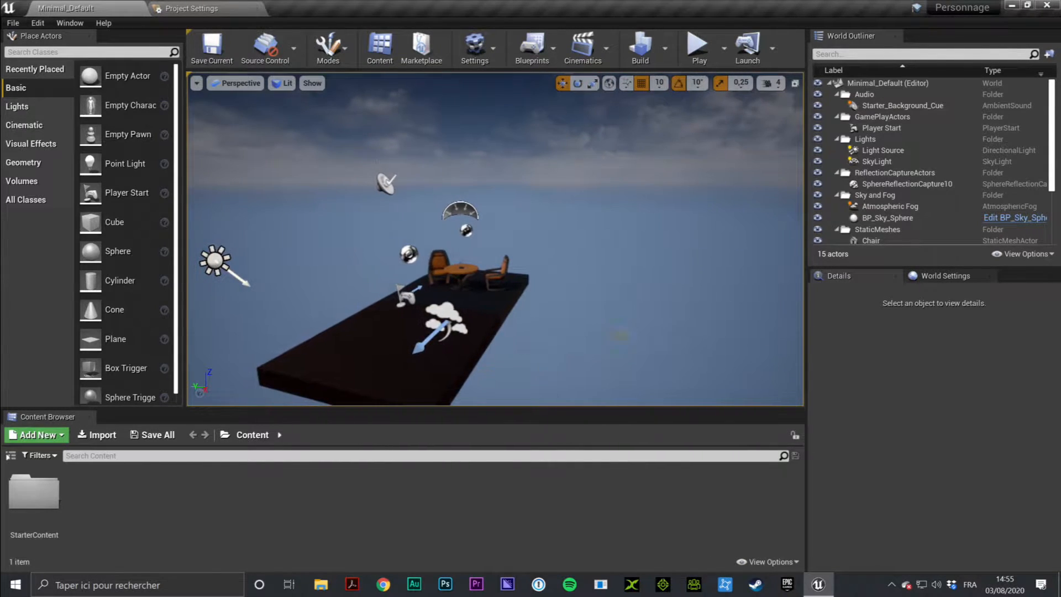
{"action": "right_click_drag", "start_coordinate": [539, 202], "coordinate": [478, 205]}
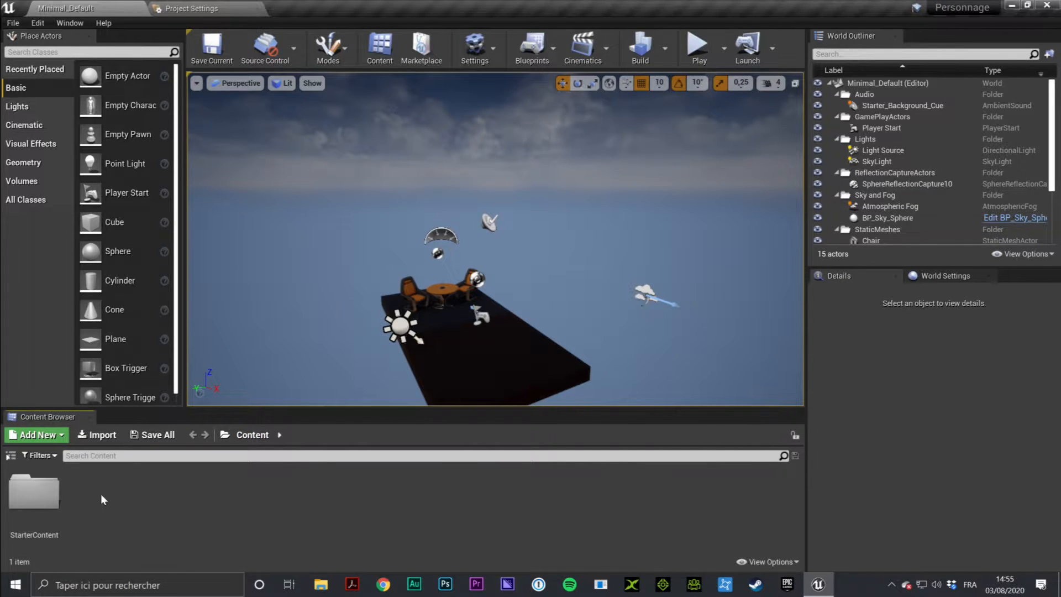
{"action": "double_click", "coordinate": [34, 492]}
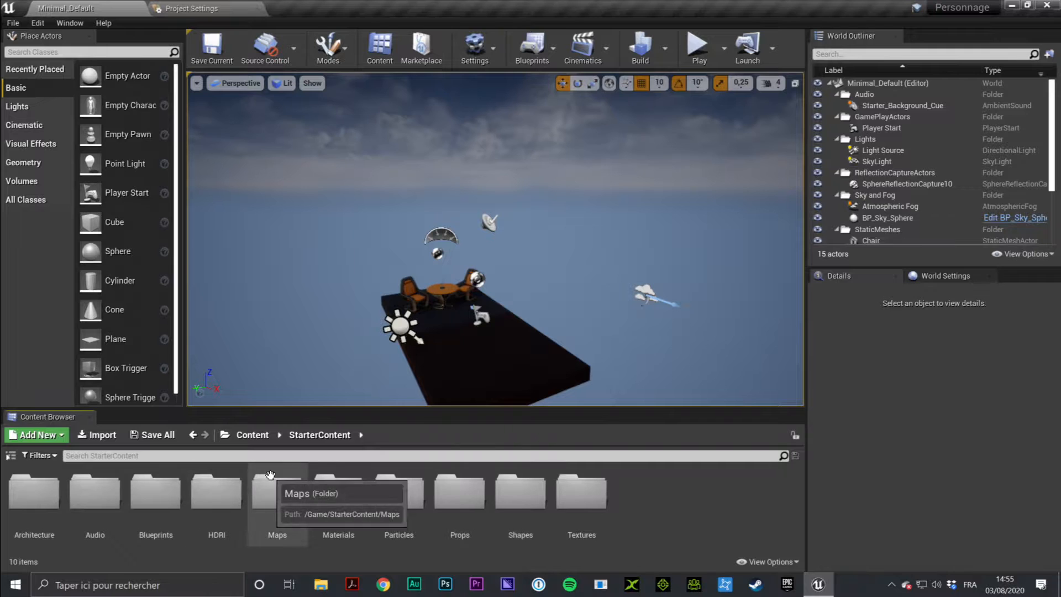
{"action": "left_click", "coordinate": [252, 435]}
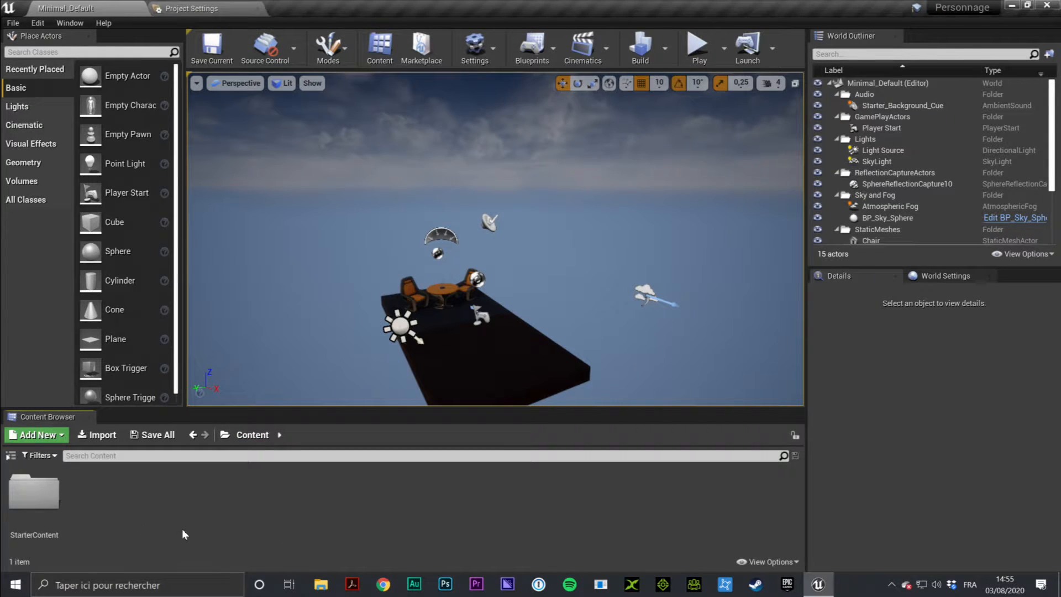
{"action": "right_click_drag", "start_coordinate": [496, 238], "coordinate": [443, 235]}
{"action": "right_click_drag", "start_coordinate": [555, 253], "coordinate": [447, 276]}
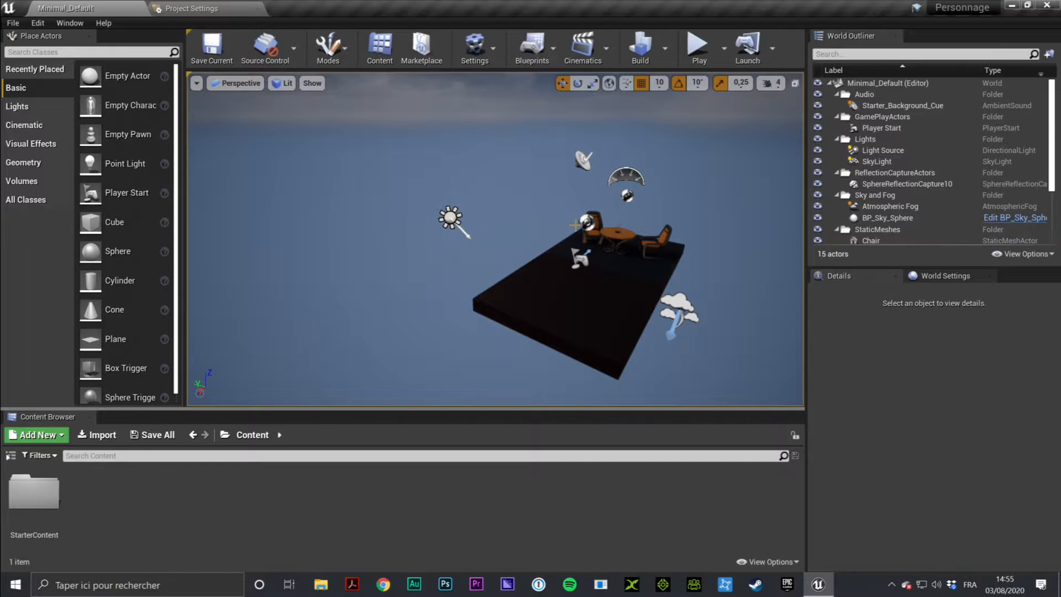
{"action": "scroll", "coordinate": [613, 292], "scroll_direction": "up", "scroll_amount": 5}
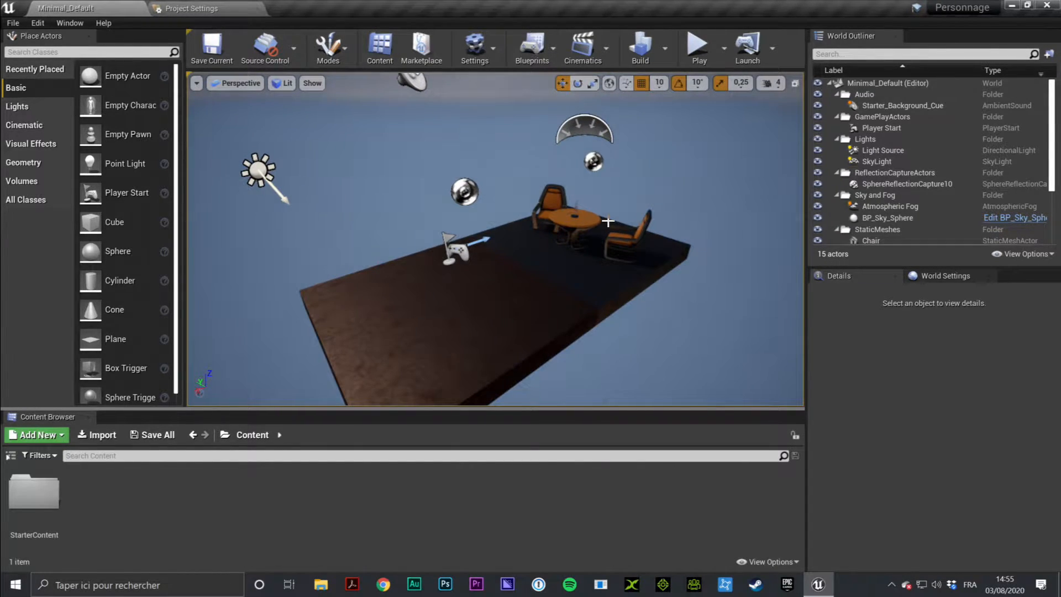
{"action": "scroll", "coordinate": [639, 249], "scroll_direction": "down", "scroll_amount": 5}
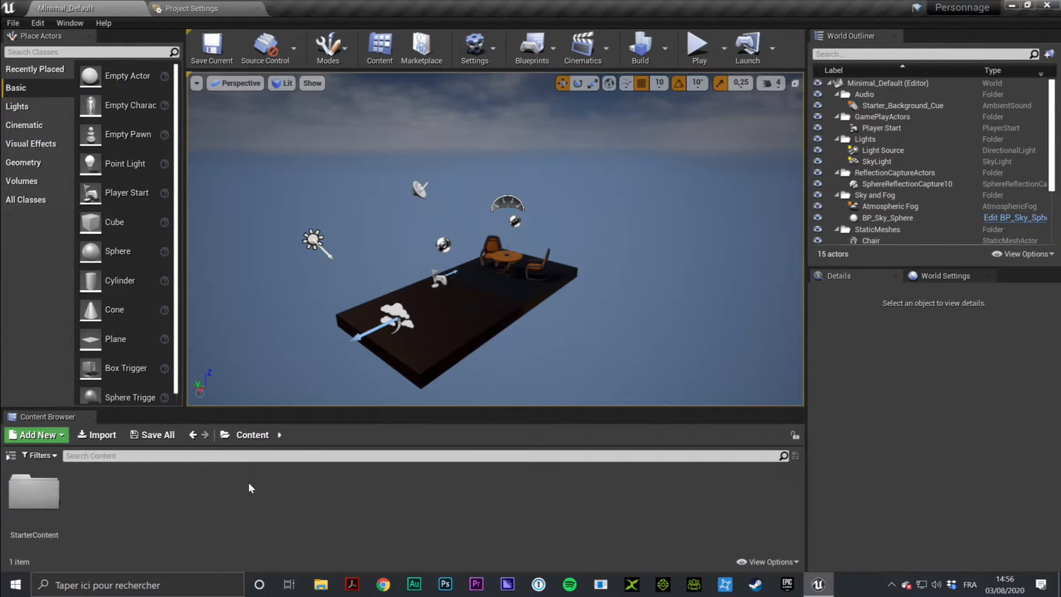
Create a folder named Map in the project's Content folder and open it.
{"action": "right_click", "coordinate": [198, 500]}
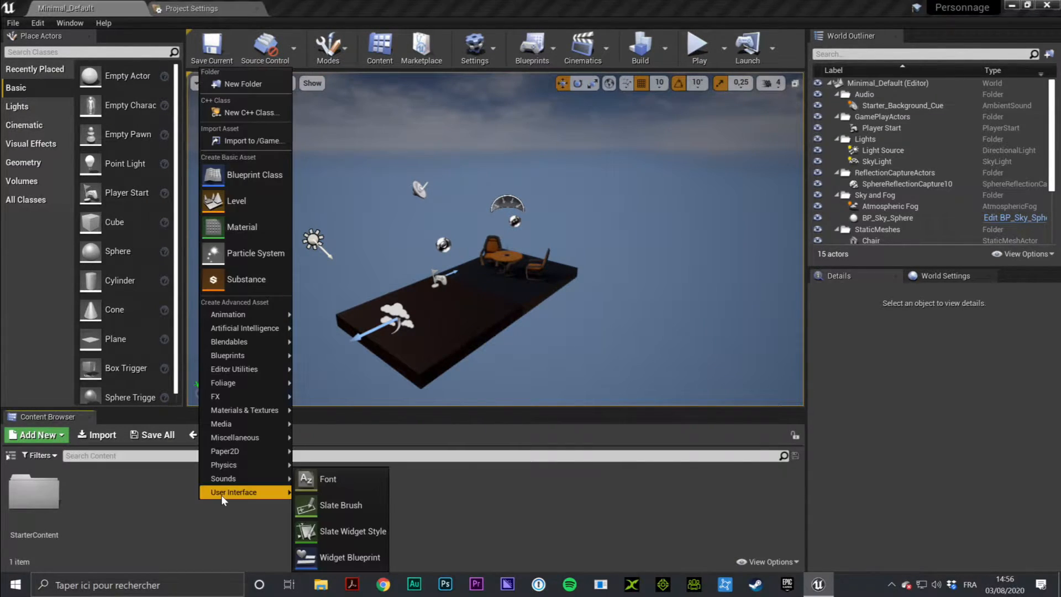
{"action": "left_click", "coordinate": [251, 86]}
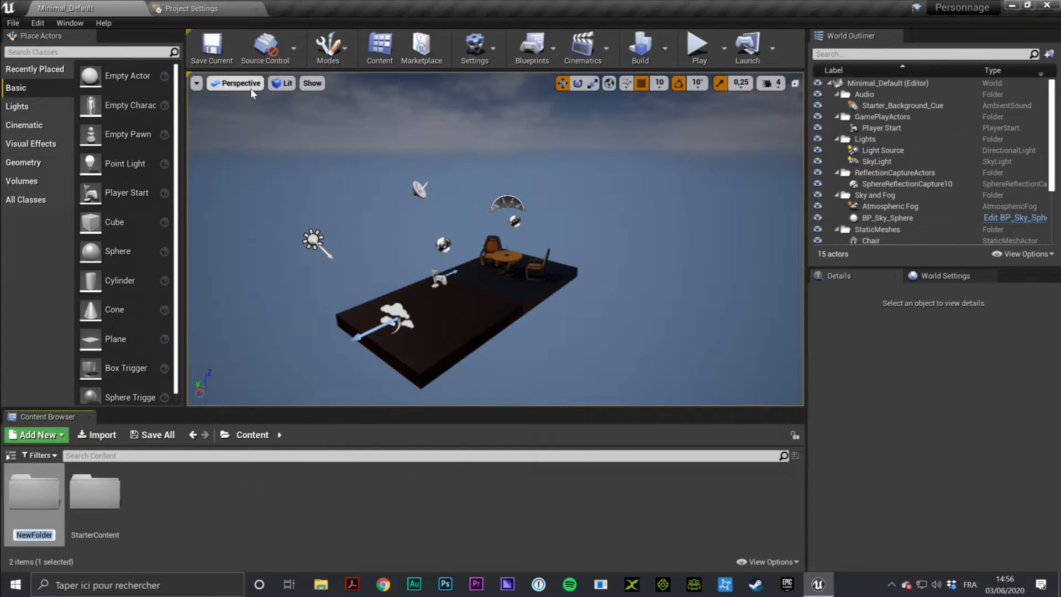
{"action": "type", "text": "Map"}
{"action": "key", "text": "Return"}
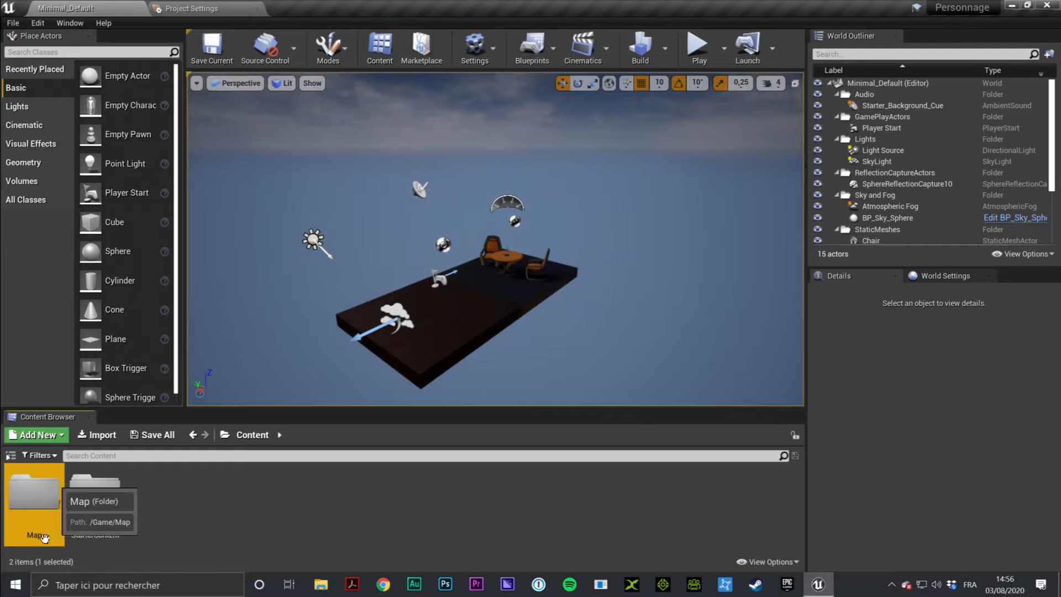
{"action": "double_click", "coordinate": [44, 486]}
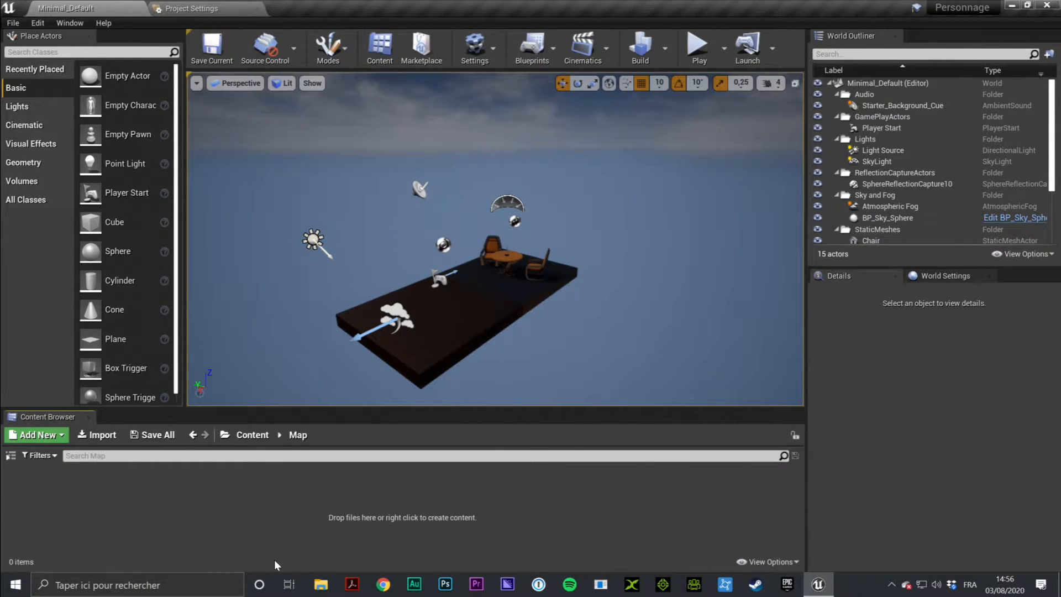
{"action": "right_click", "coordinate": [167, 512]}
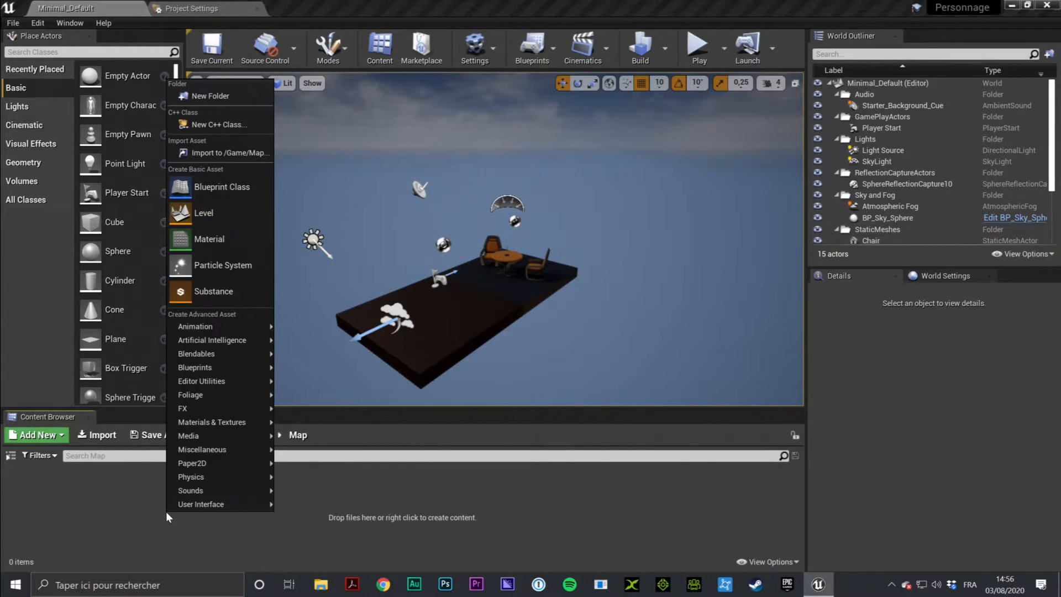
{"action": "left_click", "coordinate": [51, 506]}
{"action": "left_click", "coordinate": [38, 435]}
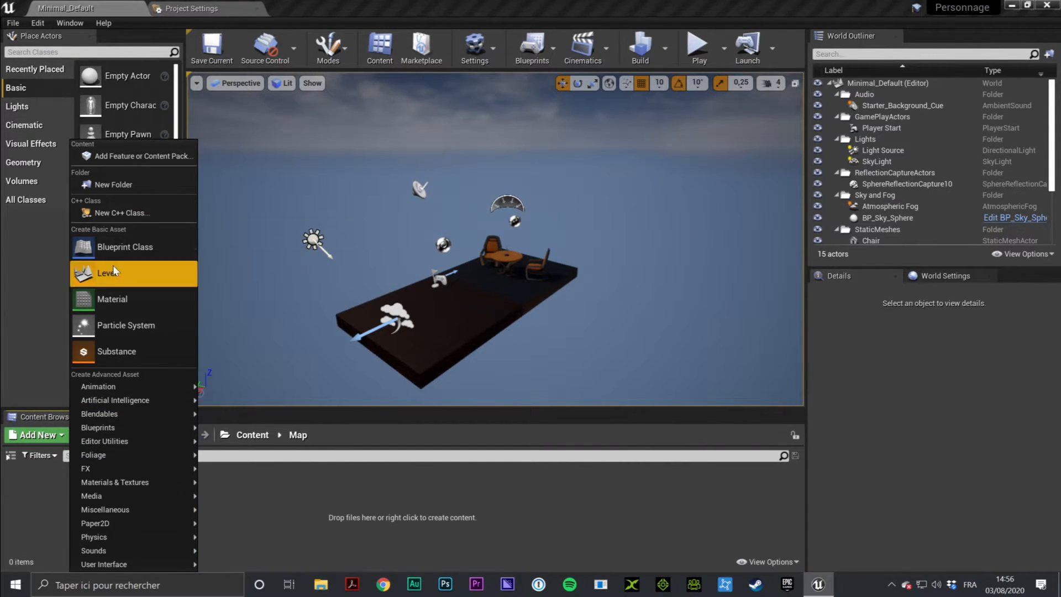
{"action": "left_click", "coordinate": [410, 487]}
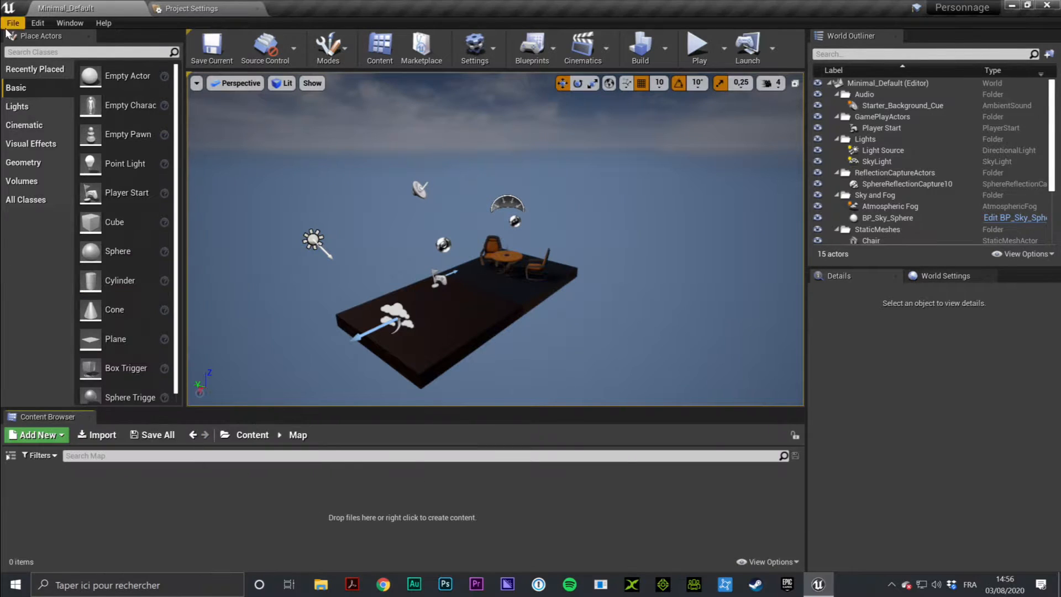
{"action": "left_click", "coordinate": [11, 24]}
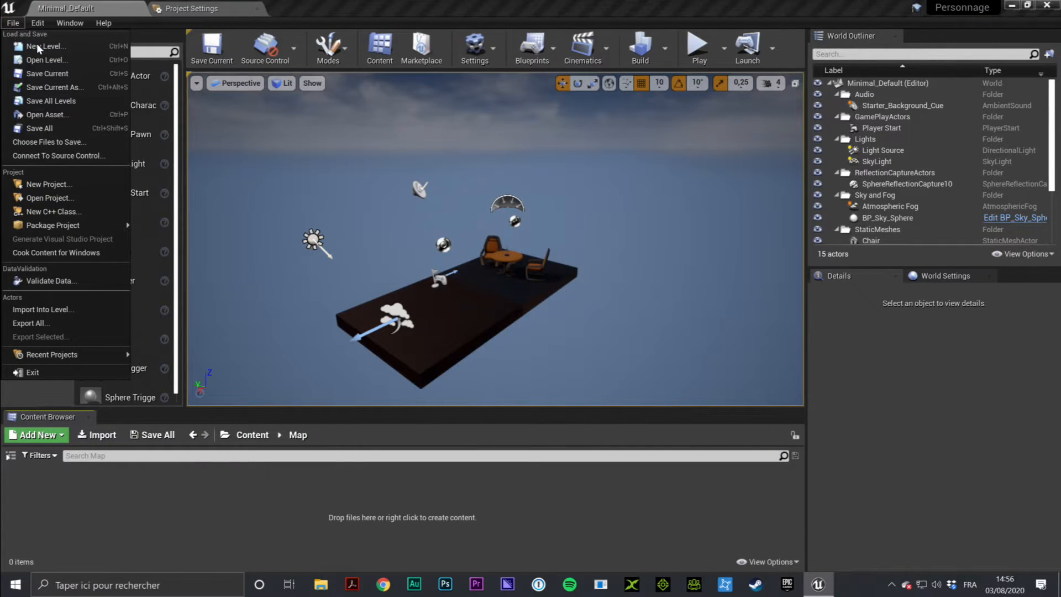
{"action": "left_click", "coordinate": [574, 479]}
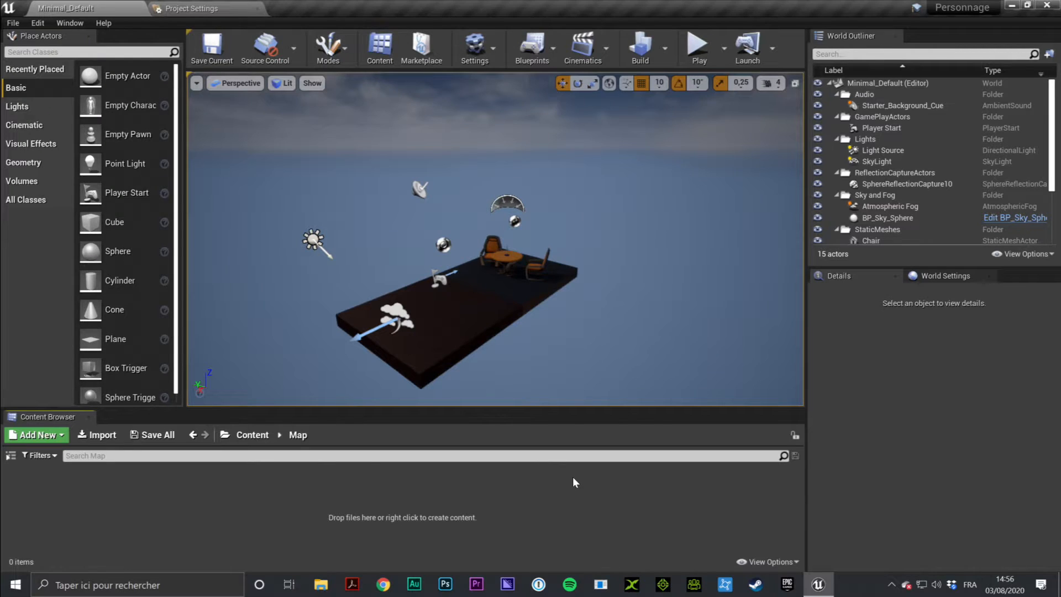
Create a new level from the Default template.
{"action": "key", "text": "ctrl+n"}
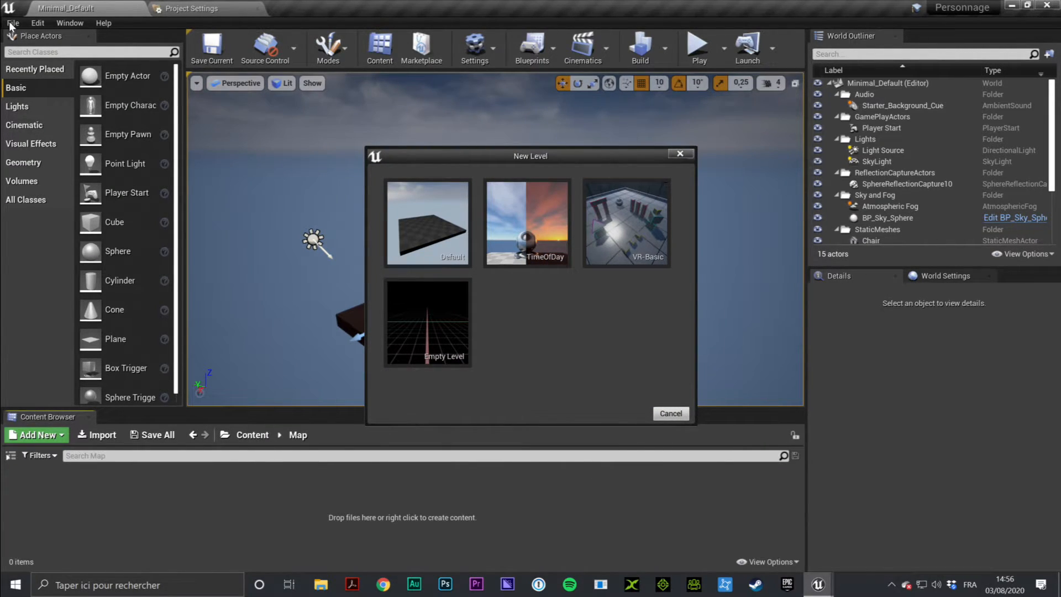
{"action": "left_click_drag", "start_coordinate": [565, 153], "coordinate": [512, 143]}
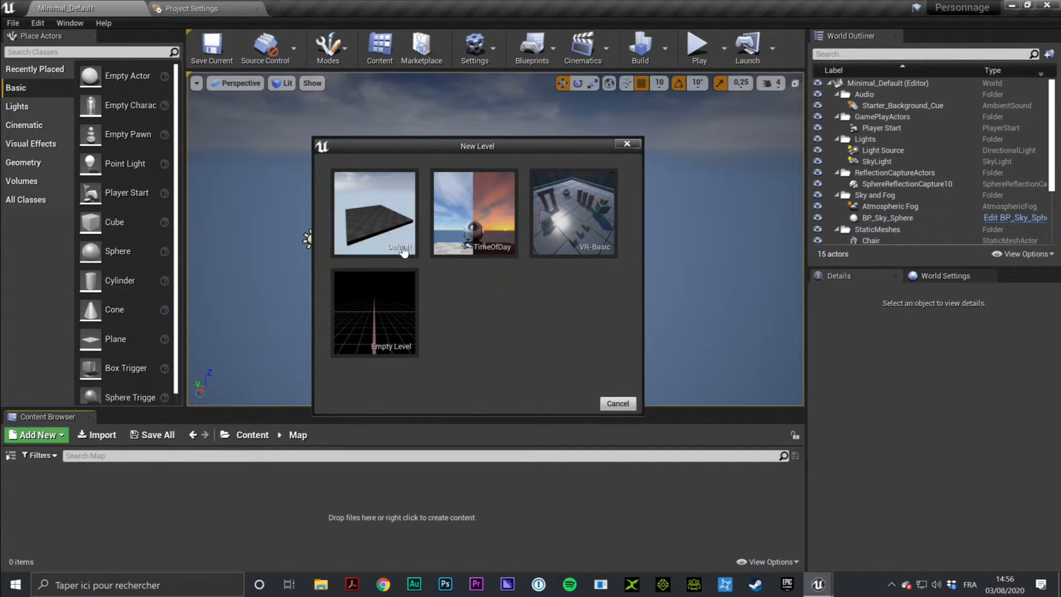
{"action": "left_click", "coordinate": [386, 208]}
Inspect the new level's actors one by one: floor, light source, sky sphere, skylight and sphere reflection capture.
{"action": "right_click_drag", "start_coordinate": [518, 258], "coordinate": [404, 257]}
{"action": "right_click_drag", "start_coordinate": [529, 298], "coordinate": [470, 359]}
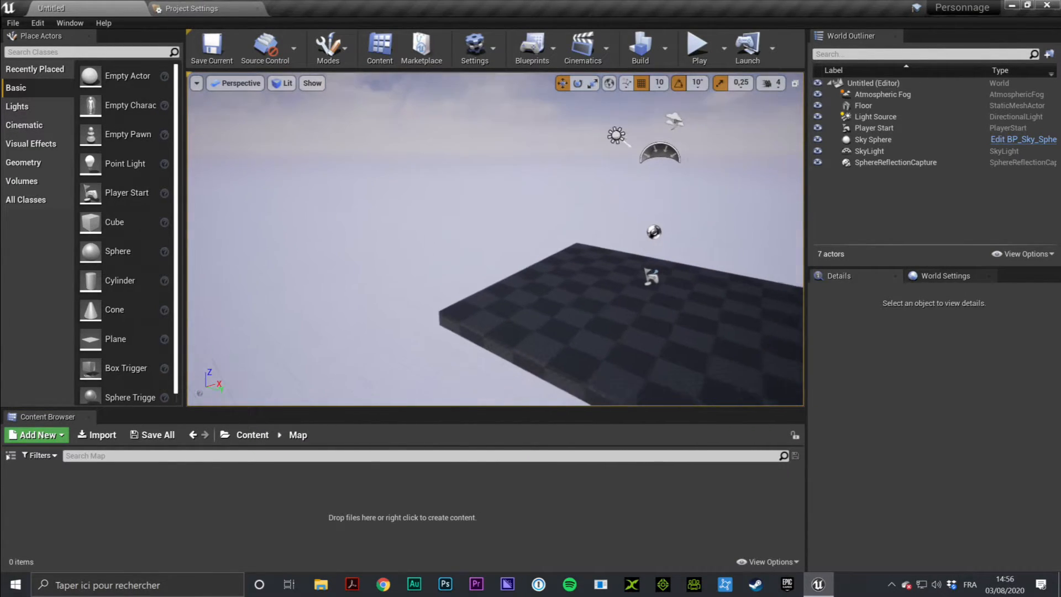
{"action": "left_click", "coordinate": [608, 339]}
{"action": "key", "text": "f"}
{"action": "left_click", "coordinate": [877, 117]}
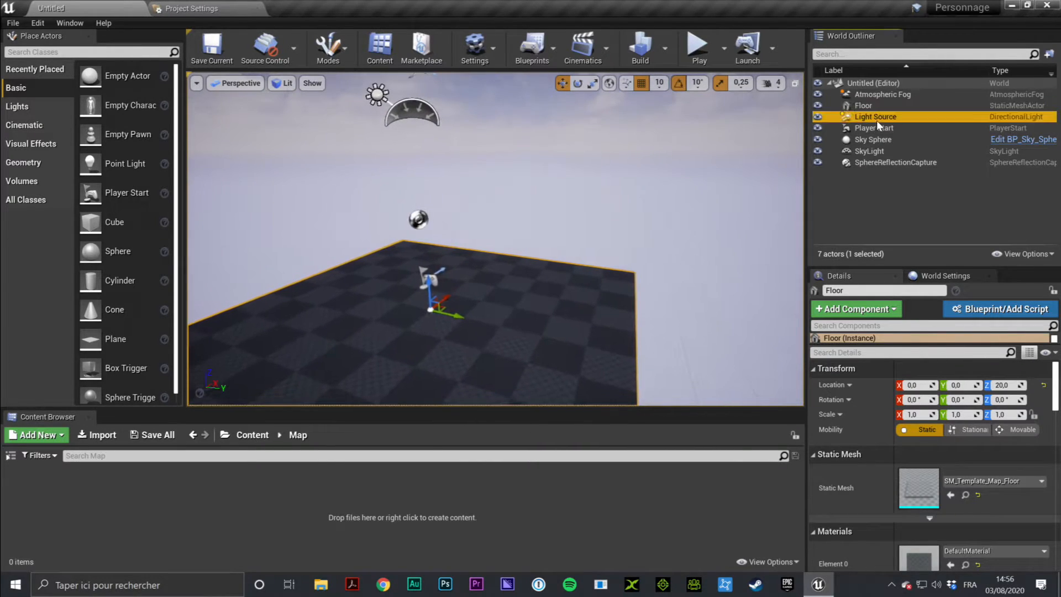
{"action": "left_click", "coordinate": [875, 139]}
{"action": "left_click", "coordinate": [874, 151]}
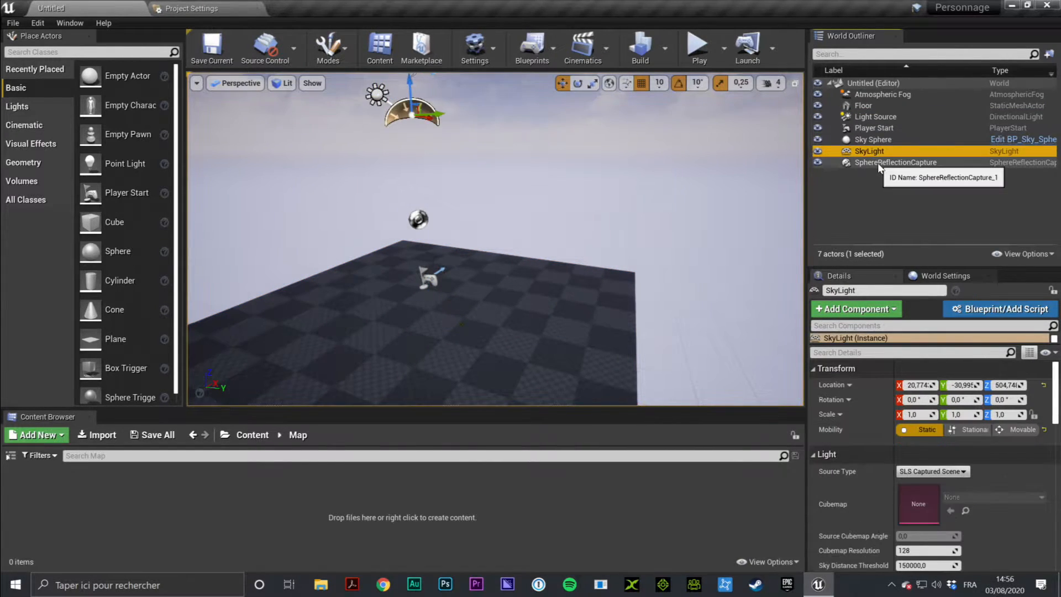
{"action": "left_click", "coordinate": [879, 164]}
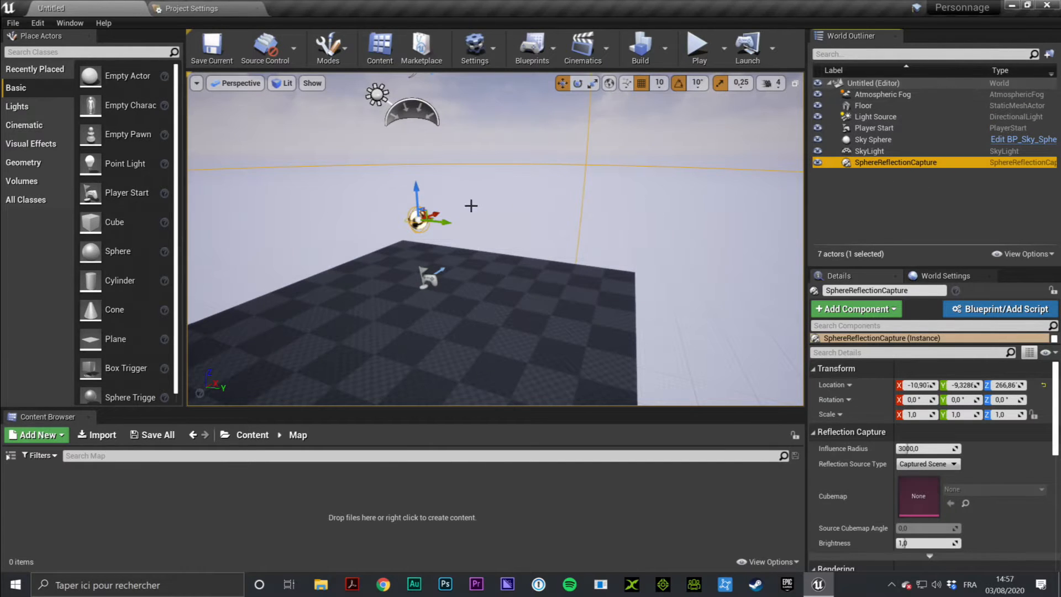
{"action": "key", "text": "f"}
{"action": "right_click_drag", "start_coordinate": [535, 199], "coordinate": [642, 348]}
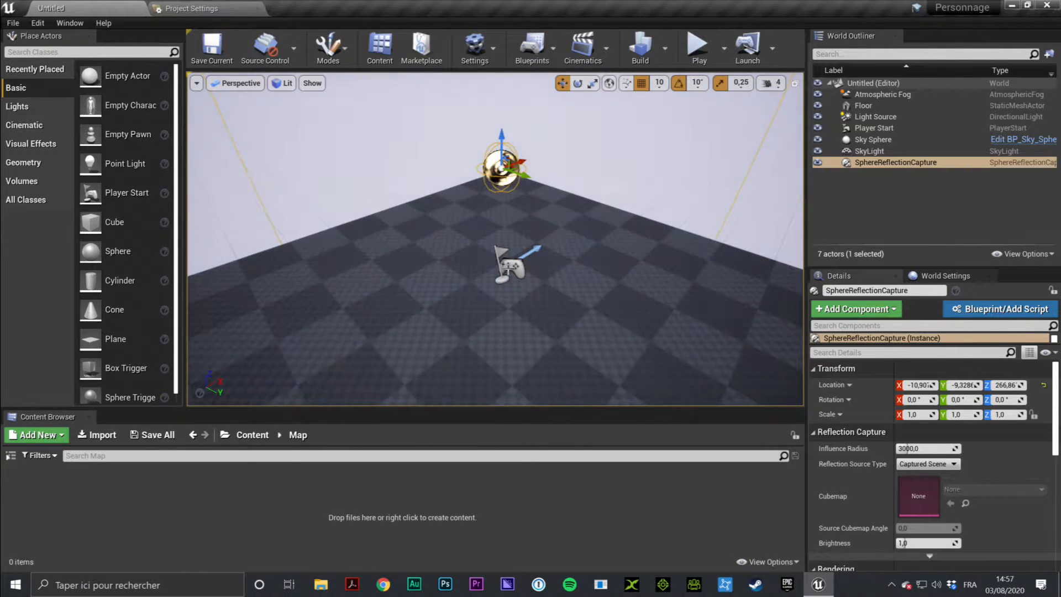
Select the Player Start on the floor and view it from several angles.
{"action": "left_click", "coordinate": [513, 268]}
{"action": "right_click_drag", "start_coordinate": [625, 276], "coordinate": [528, 277]}
{"action": "key", "text": "s"}
{"action": "right_click_drag", "start_coordinate": [598, 303], "coordinate": [656, 298]}
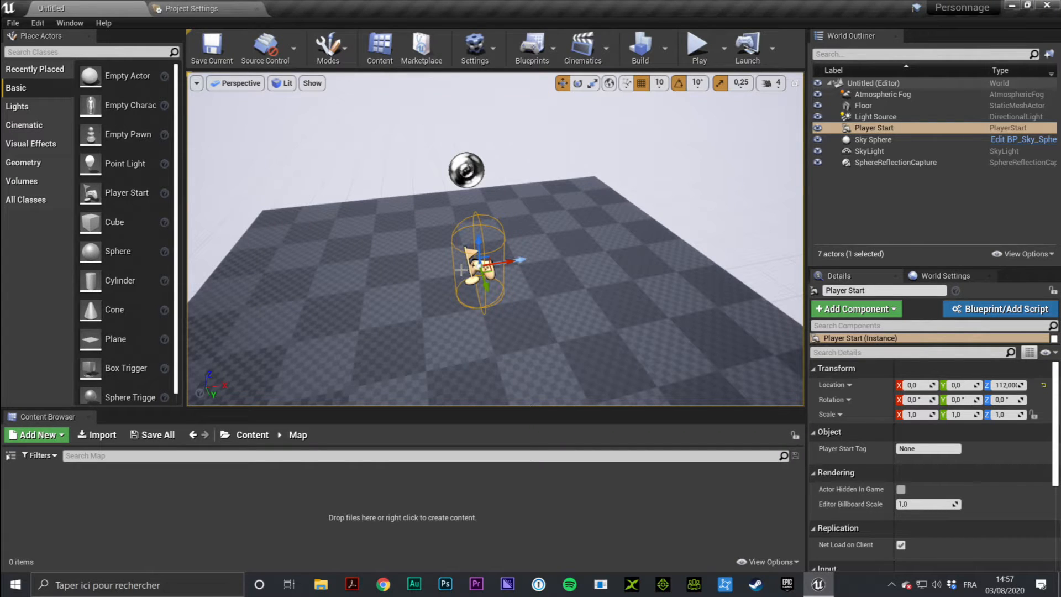
{"action": "key", "text": "s"}
{"action": "mouse_move", "coordinate": [554, 258]}
{"action": "right_mouse_down"}
{"action": "mouse_move", "coordinate": [590, 259]}
{"action": "mouse_move", "coordinate": [554, 257]}
{"action": "right_mouse_up"}
Play the level in the editor, eject from the pawn, and select and frame the spawned DefaultPawn sphere.
{"action": "left_click", "coordinate": [698, 49]}
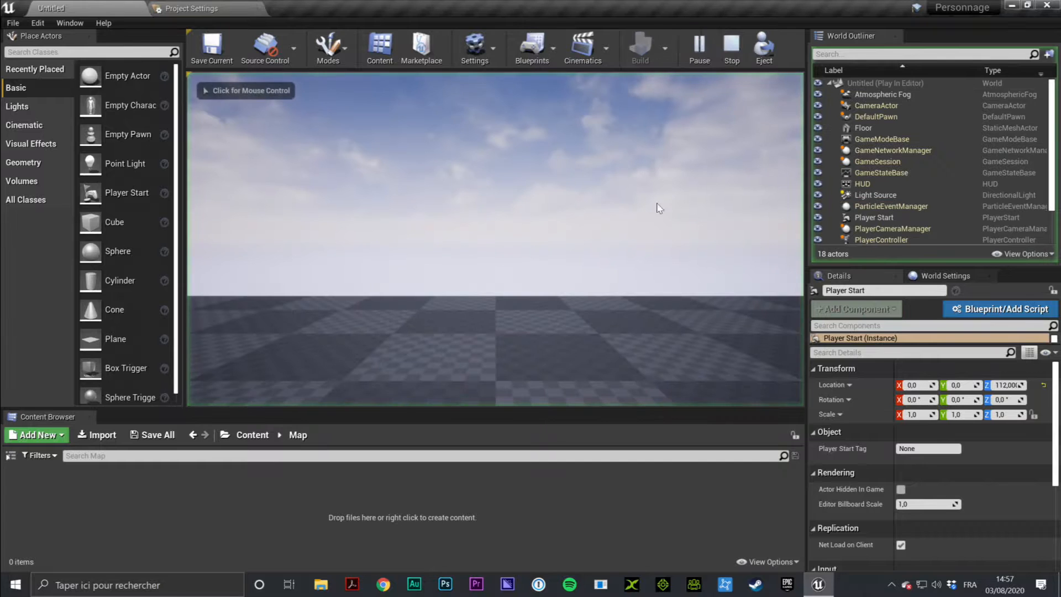
{"action": "left_click", "coordinate": [673, 283]}
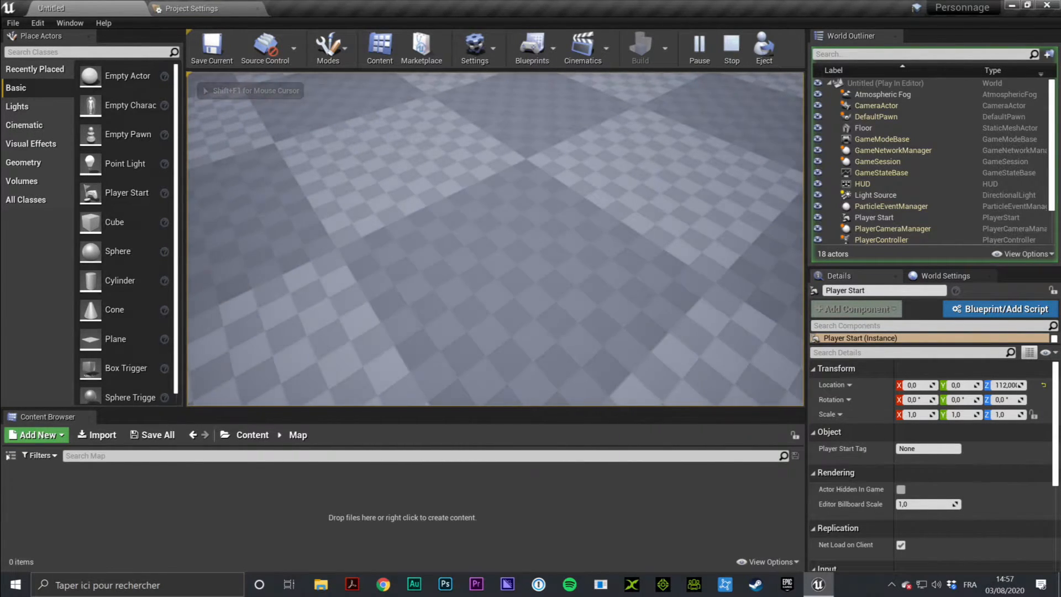
{"action": "key", "text": "F8"}
{"action": "right_click_drag", "start_coordinate": [671, 223], "coordinate": [613, 238]}
{"action": "key", "text": "s"}
{"action": "key", "text": "w"}
{"action": "key", "text": "w"}
{"action": "left_click", "coordinate": [569, 318]}
{"action": "key", "text": "f"}
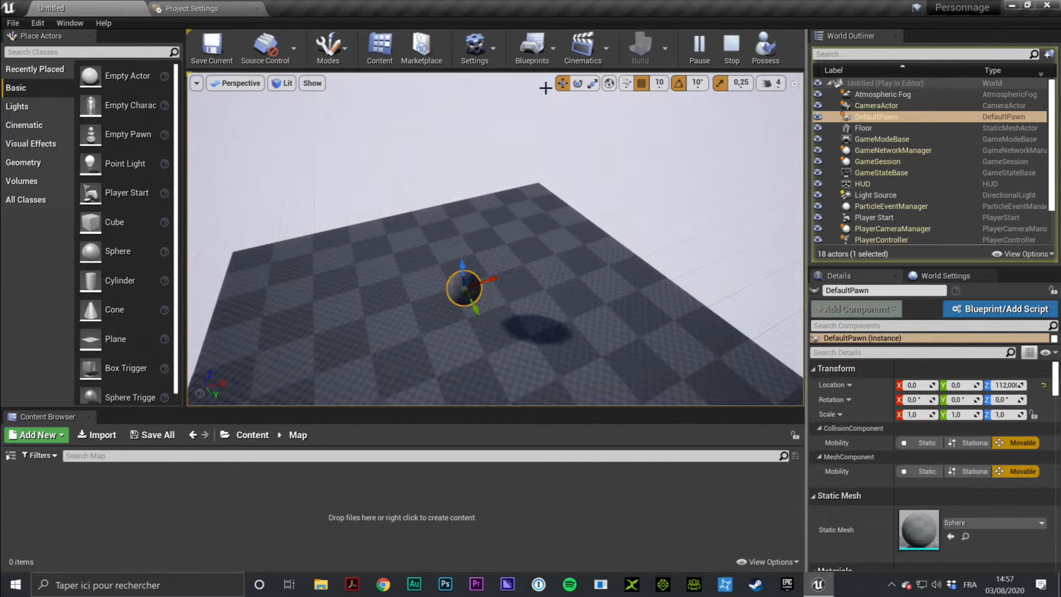
Possess the spawned pawn again, fly it around above the floor, and stop the play session.
{"action": "left_click", "coordinate": [762, 53]}
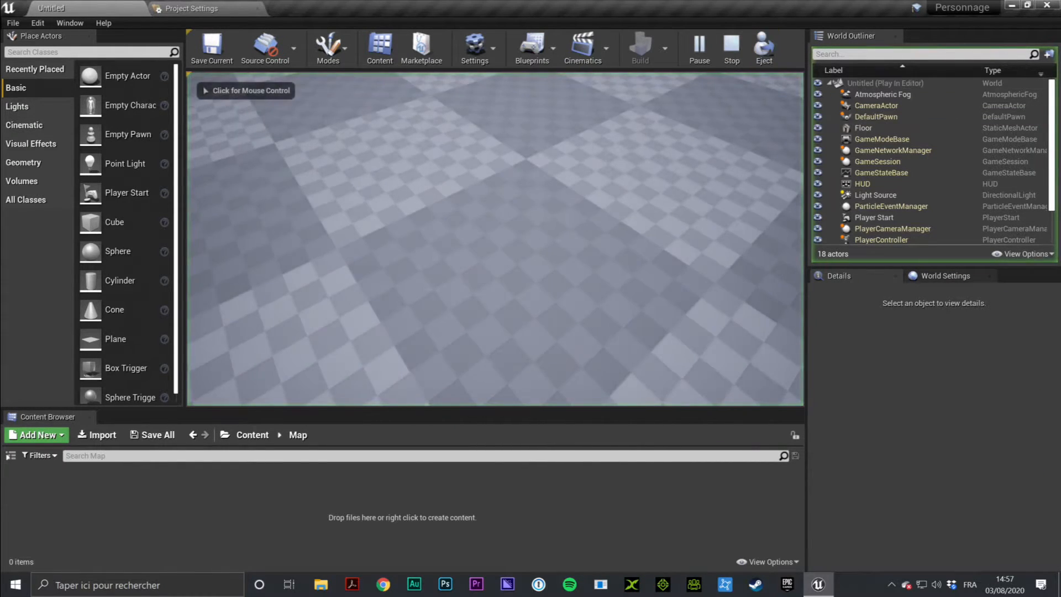
{"action": "left_click", "coordinate": [529, 237]}
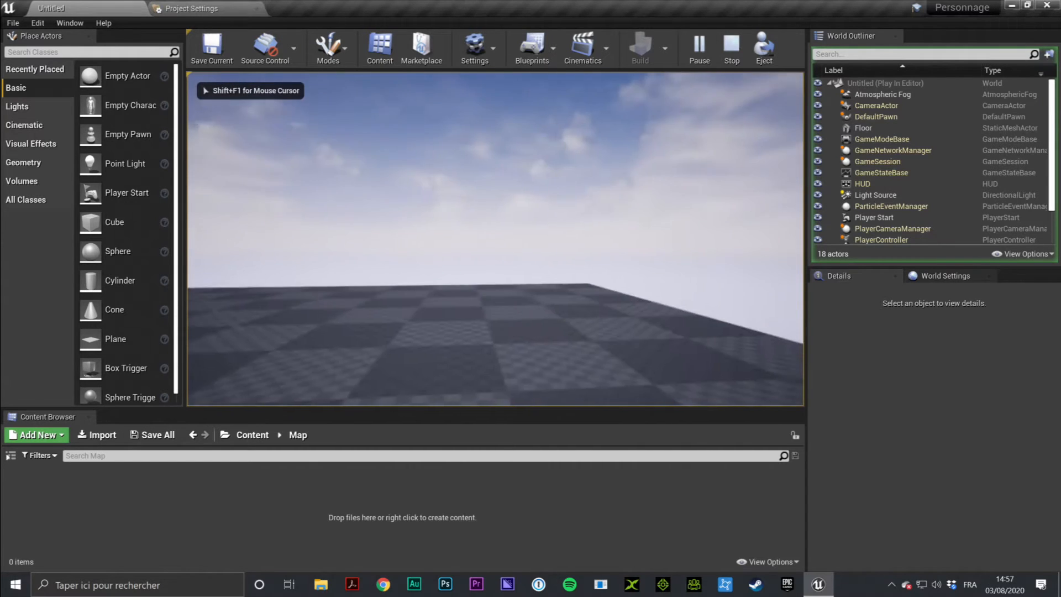
{"action": "key", "text": "w"}
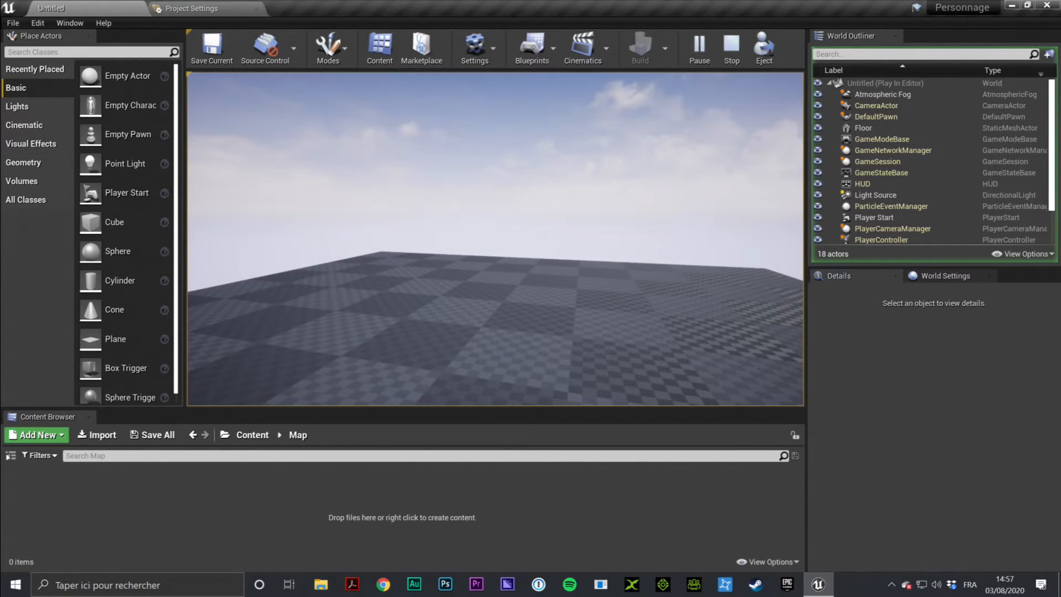
{"action": "key", "text": "w"}
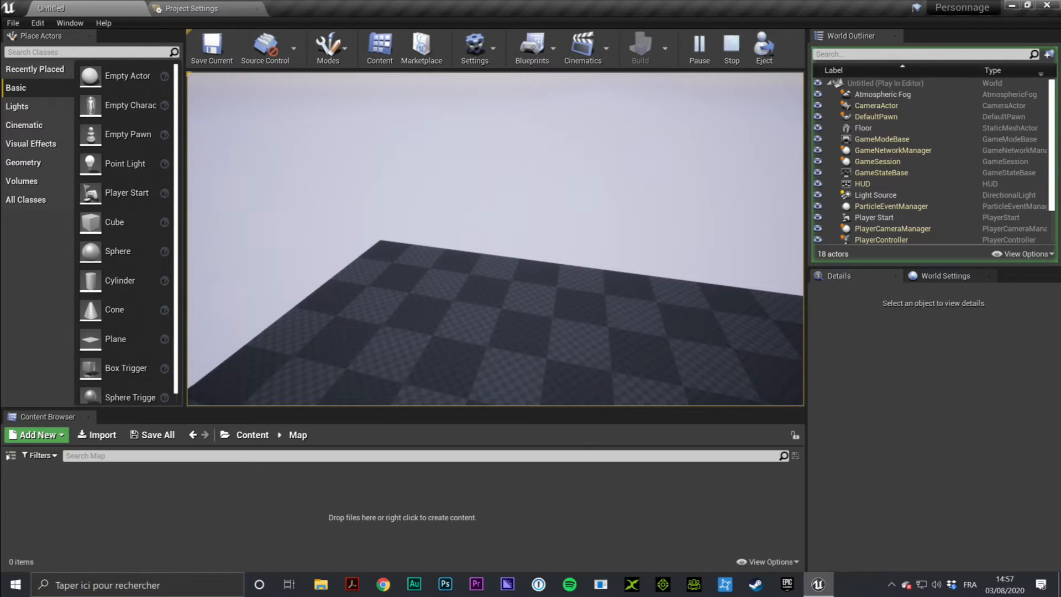
{"action": "key", "text": "Escape"}
Move the Player Start near the floor's corner, to about X -420, Y 370, Z 102.
{"action": "mouse_move", "coordinate": [528, 298]}
{"action": "right_mouse_down"}
{"action": "mouse_move", "coordinate": [529, 332]}
{"action": "mouse_move", "coordinate": [476, 304]}
{"action": "mouse_move", "coordinate": [531, 309]}
{"action": "right_mouse_up"}
{"action": "right_click_drag", "start_coordinate": [467, 225], "coordinate": [470, 263]}
{"action": "left_click", "coordinate": [454, 228]}
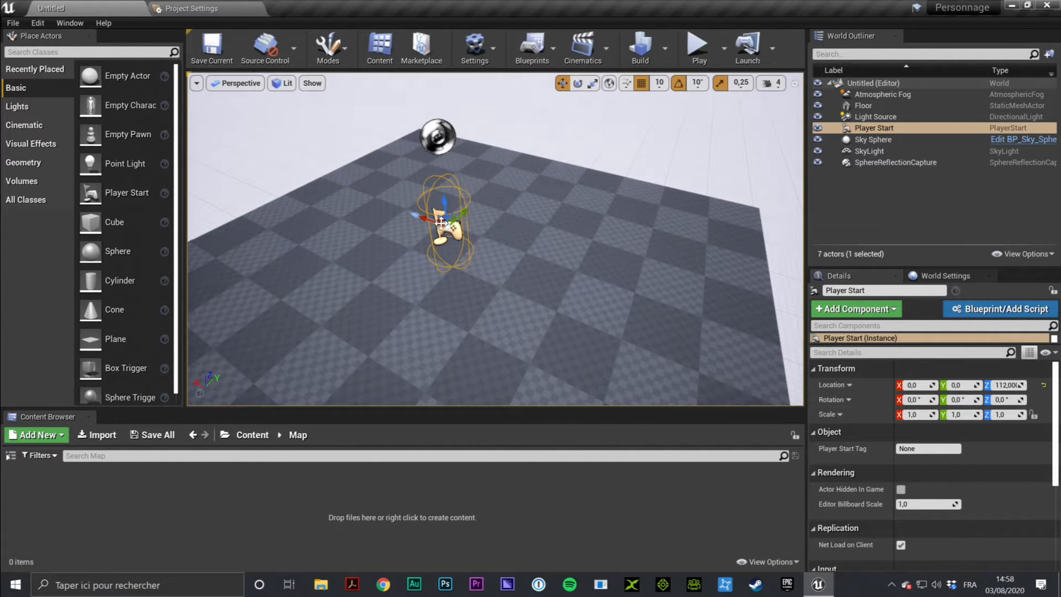
{"action": "left_click_drag", "start_coordinate": [433, 220], "coordinate": [691, 357]}
{"action": "key", "text": "f"}
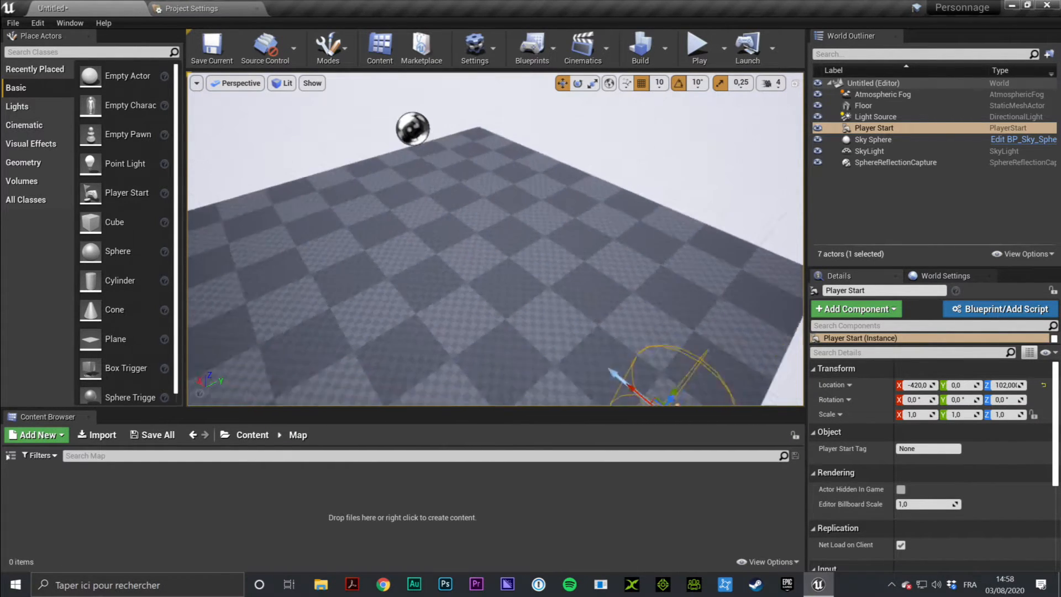
{"action": "left_click_drag", "start_coordinate": [471, 233], "coordinate": [640, 211]}
{"action": "right_click_drag", "start_coordinate": [671, 298], "coordinate": [578, 404]}
{"action": "key", "text": "f"}
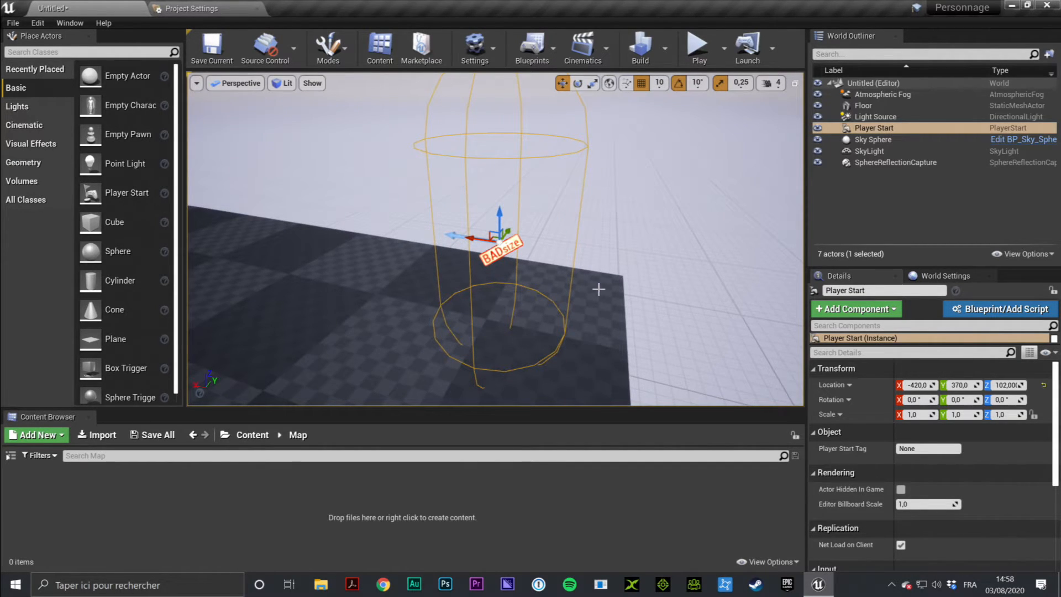
Raise the Player Start to about Z 192 and snap it down onto the floor surface.
{"action": "scroll", "coordinate": [531, 218], "scroll_direction": "down", "scroll_amount": 3}
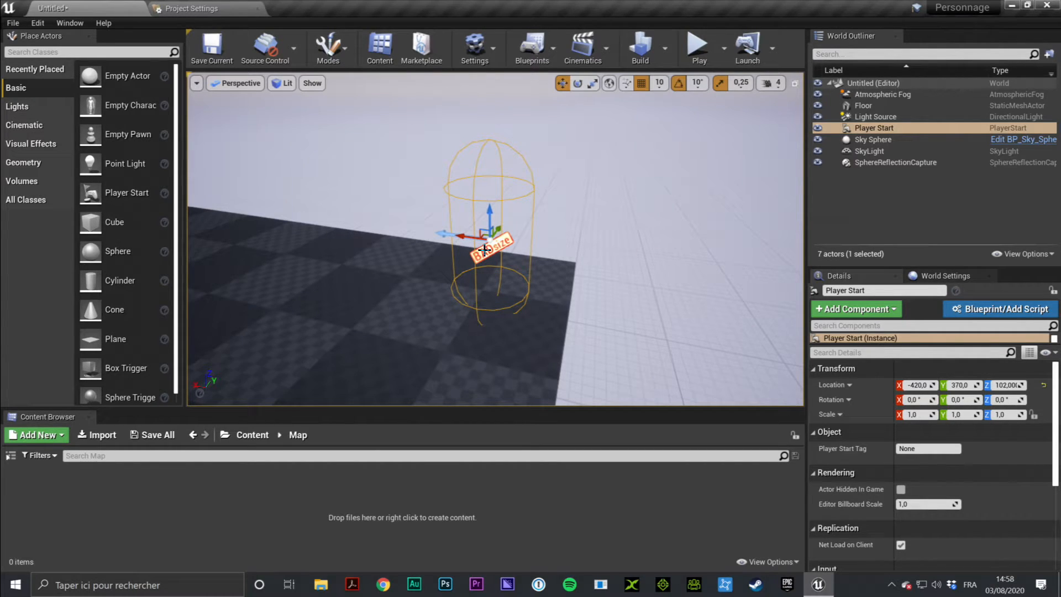
{"action": "left_click_drag", "start_coordinate": [492, 212], "coordinate": [512, 110]}
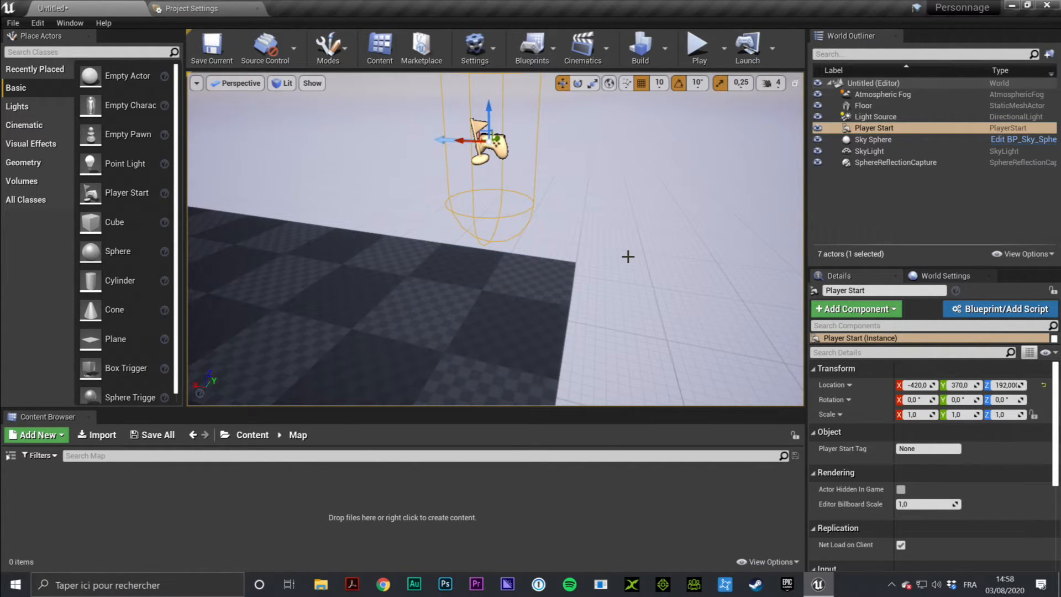
{"action": "key", "text": "End"}
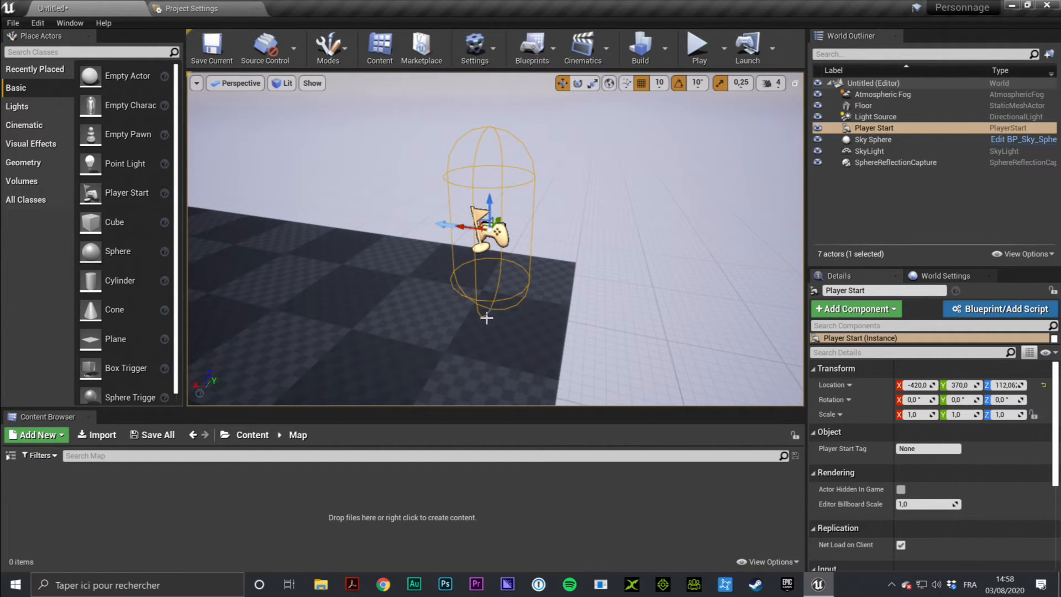
Play the level from the Player Start's corner position, look around, and stop the session.
{"action": "right_click_drag", "start_coordinate": [582, 312], "coordinate": [548, 299]}
{"action": "left_click", "coordinate": [700, 50]}
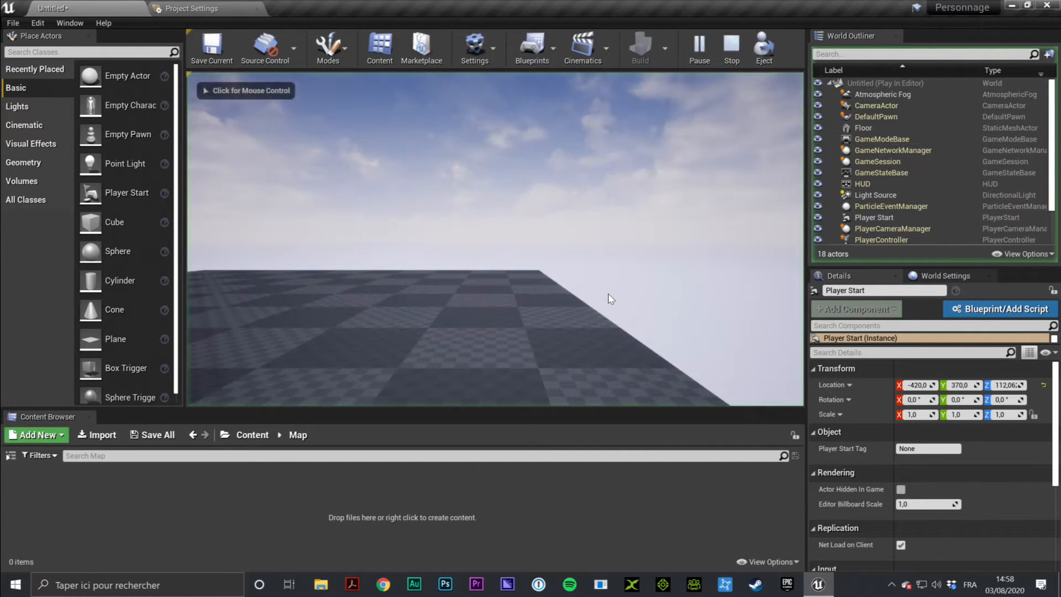
{"action": "left_click", "coordinate": [610, 299]}
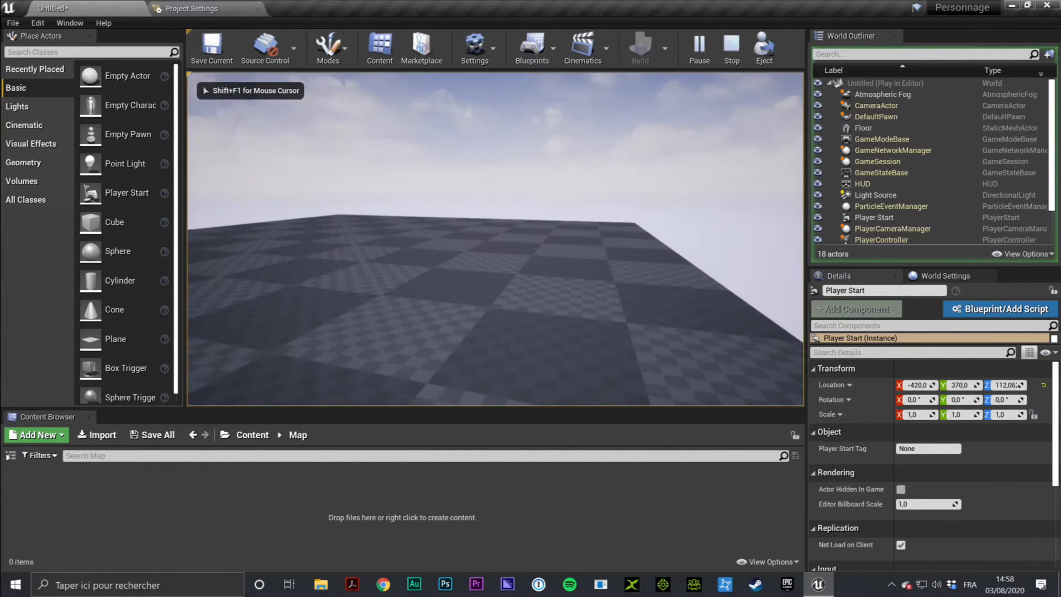
{"action": "key", "text": "Escape"}
Rotate the Player Start to -180° about the Z axis so its arrow points off the floor.
{"action": "right_click_drag", "start_coordinate": [620, 277], "coordinate": [569, 303]}
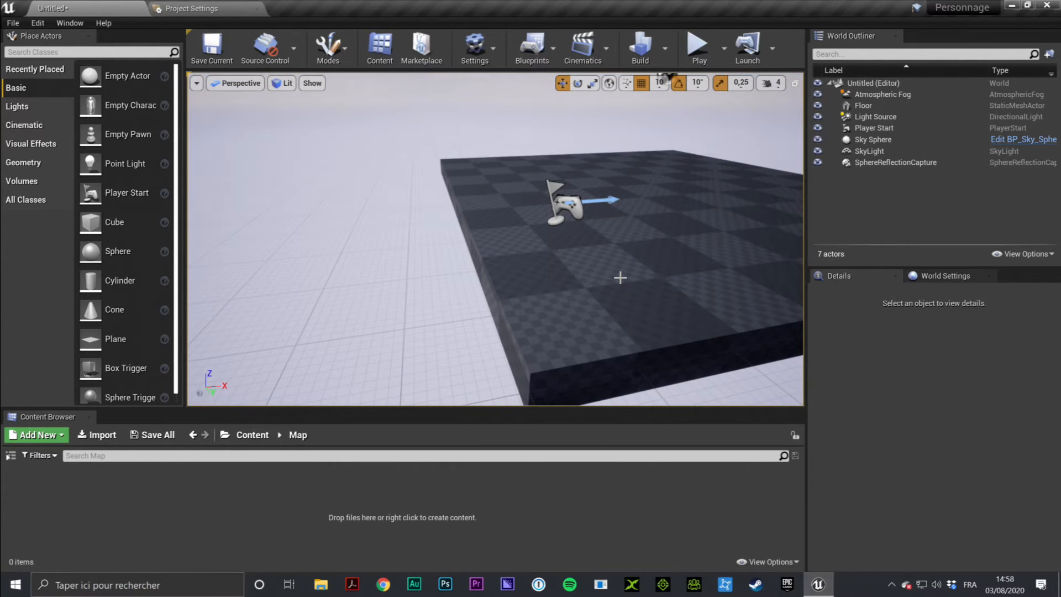
{"action": "mouse_move", "coordinate": [600, 282]}
{"action": "right_mouse_down"}
{"action": "mouse_move", "coordinate": [608, 276]}
{"action": "mouse_move", "coordinate": [598, 297]}
{"action": "right_mouse_up"}
{"action": "left_click", "coordinate": [411, 247]}
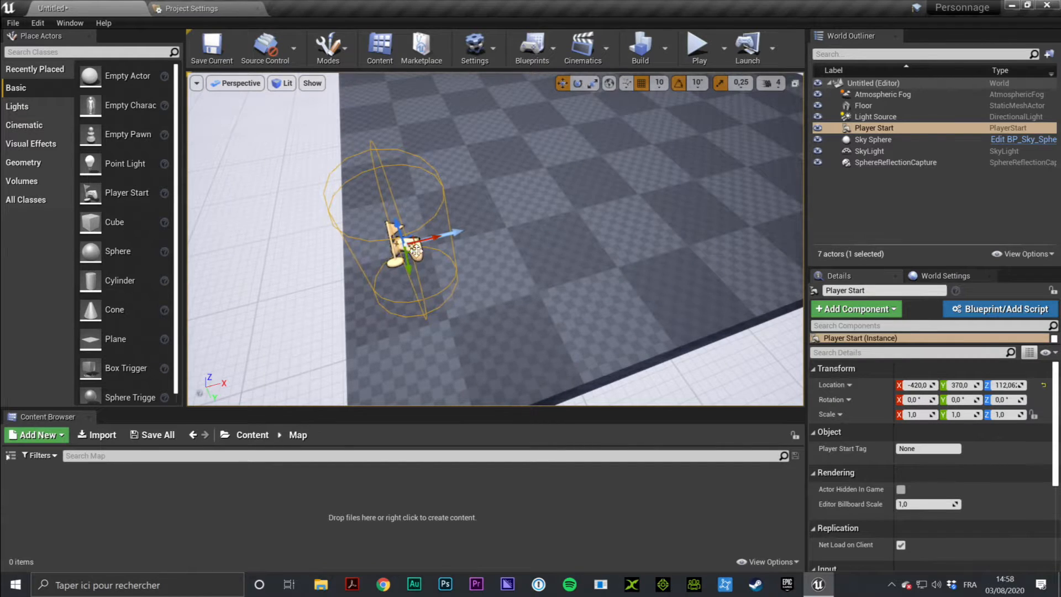
{"action": "key", "text": "f"}
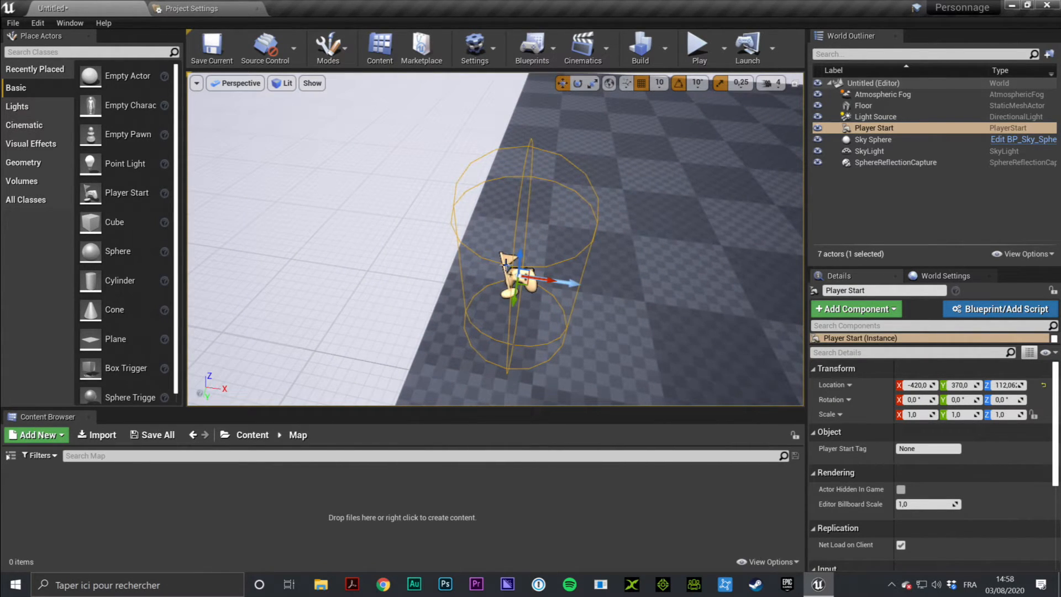
{"action": "mouse_move", "coordinate": [482, 247]}
{"action": "right_mouse_down"}
{"action": "mouse_move", "coordinate": [512, 229]}
{"action": "mouse_move", "coordinate": [504, 257]}
{"action": "mouse_move", "coordinate": [482, 247]}
{"action": "right_mouse_up"}
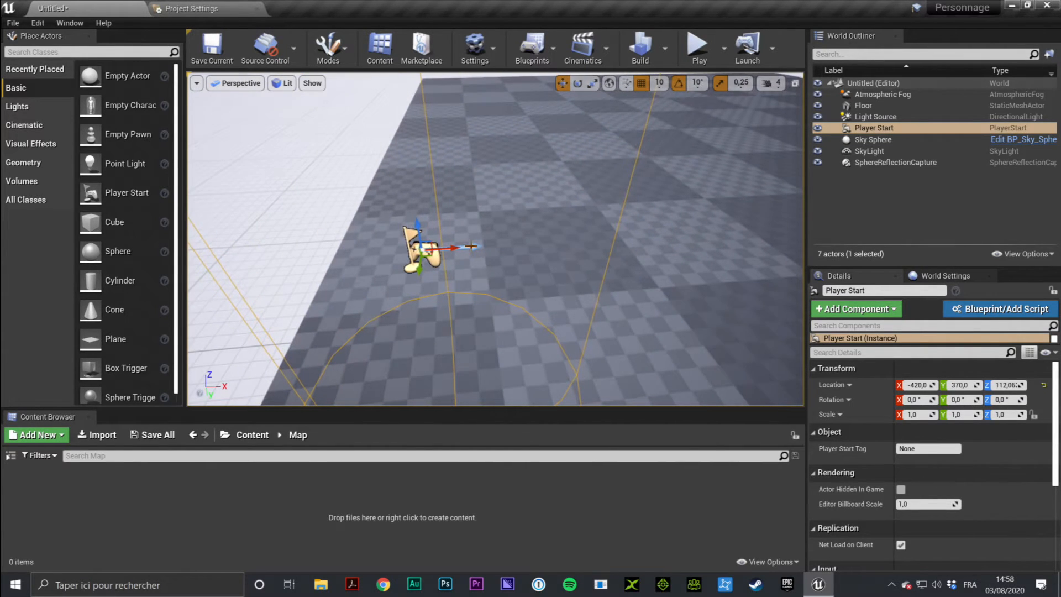
{"action": "key", "text": "f"}
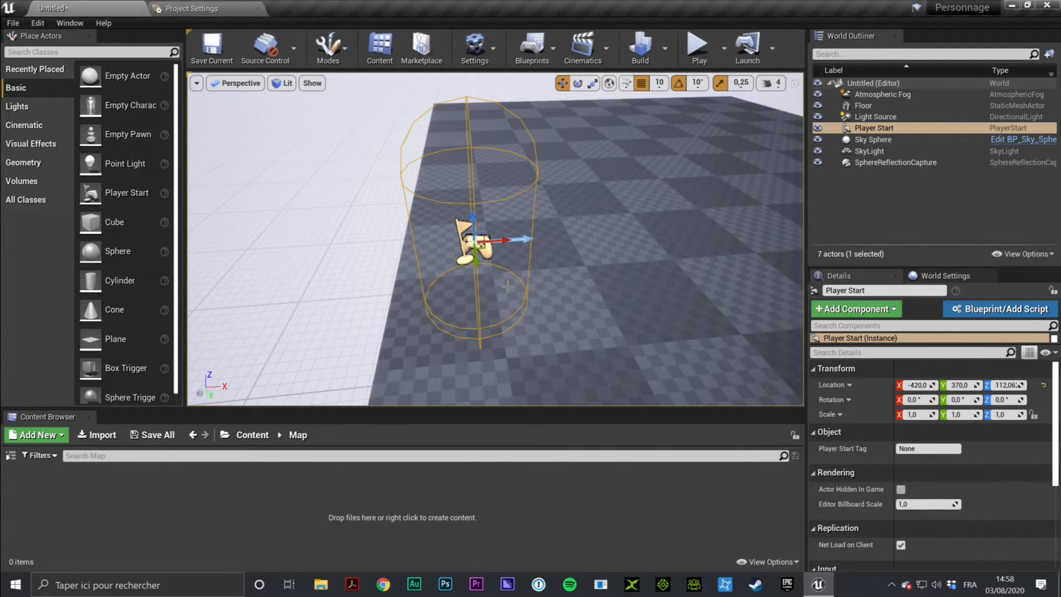
{"action": "right_click_drag", "start_coordinate": [533, 293], "coordinate": [525, 268]}
{"action": "key", "text": "e"}
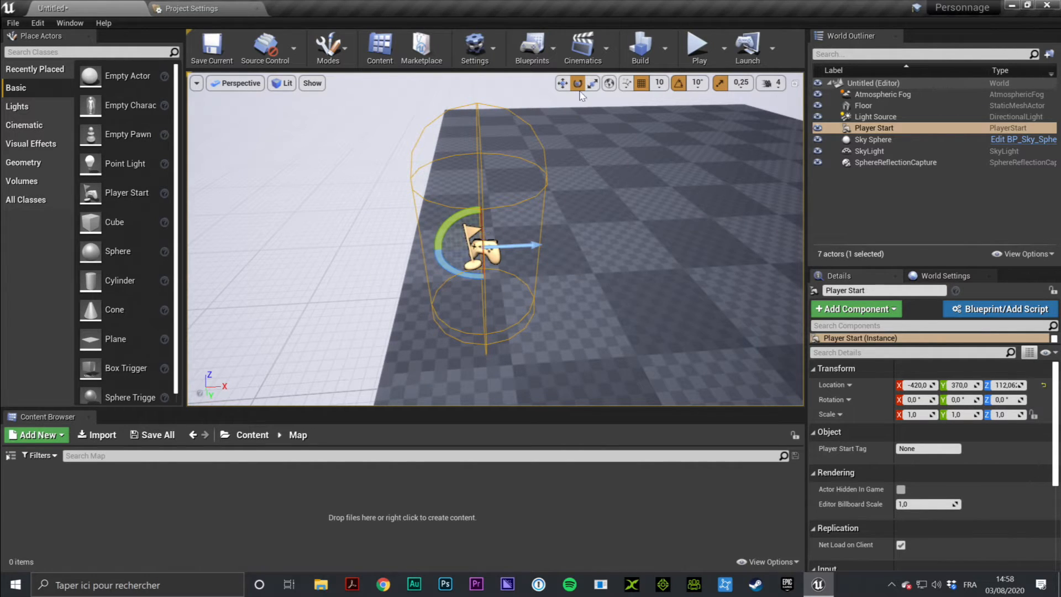
{"action": "left_click_drag", "start_coordinate": [446, 264], "coordinate": [452, 276]}
{"action": "left_click_drag", "start_coordinate": [524, 239], "coordinate": [432, 250]}
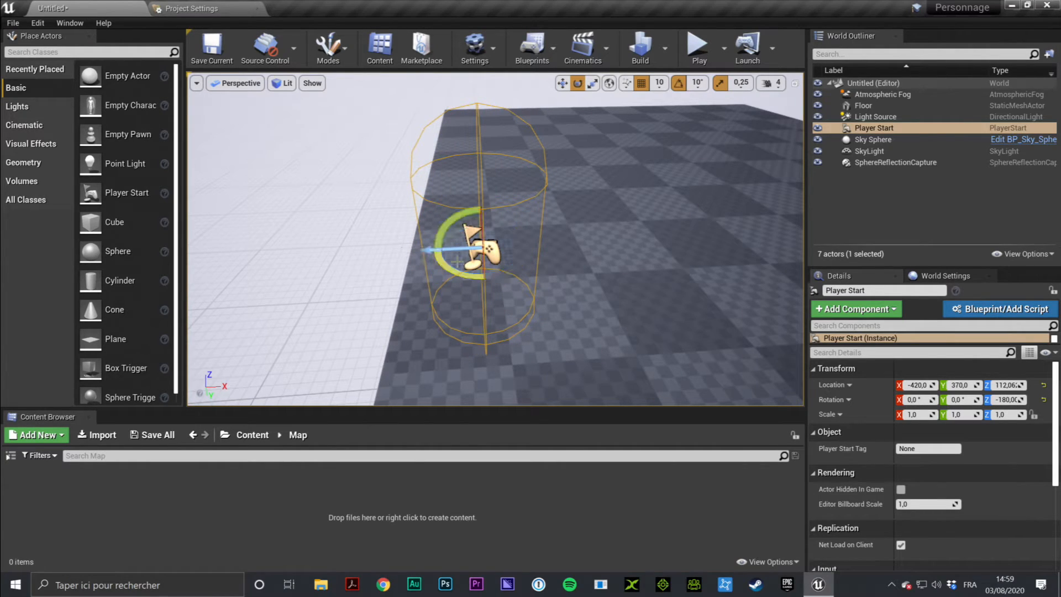
Play the level to check the view direction from the turned Player Start, and stop the session.
{"action": "left_click", "coordinate": [699, 47]}
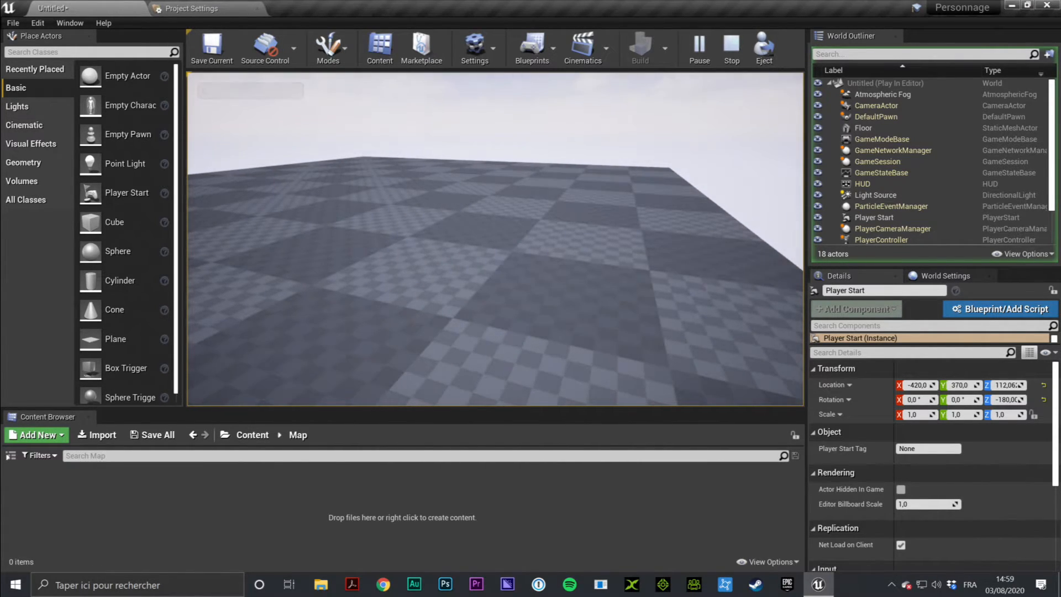
{"action": "key", "text": "Escape"}
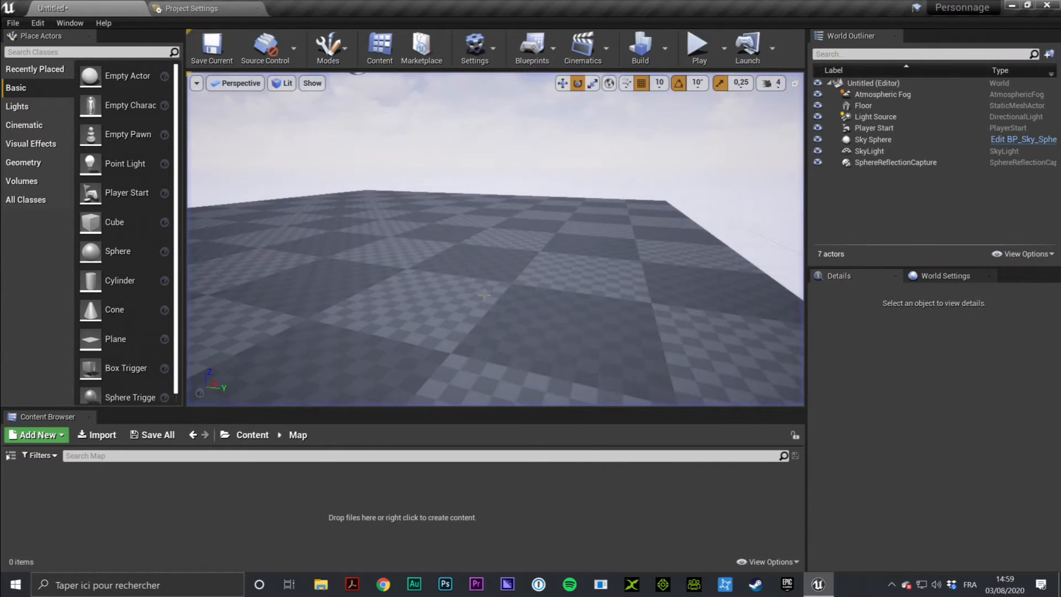
Rotate the Player Start back toward the floor, to about -20° about the Z axis.
{"action": "right_click_drag", "start_coordinate": [496, 238], "coordinate": [570, 249]}
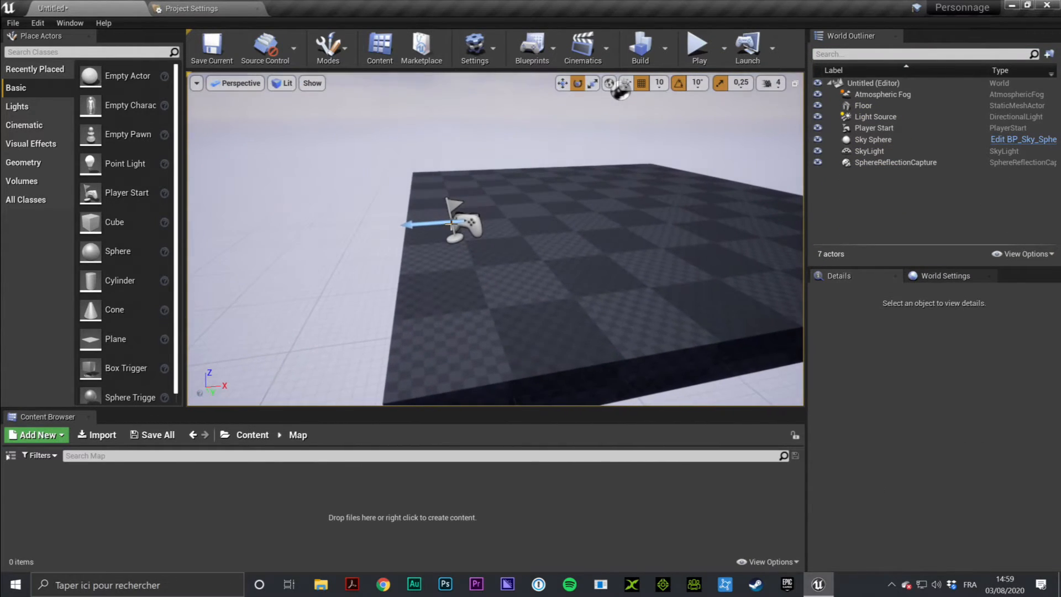
{"action": "left_click", "coordinate": [475, 217]}
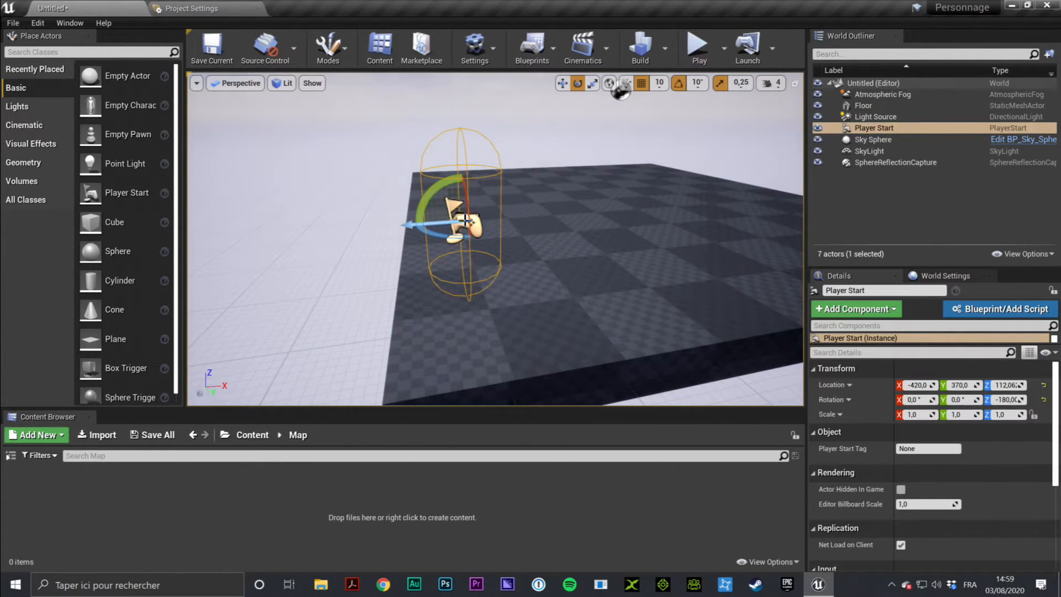
{"action": "mouse_move", "coordinate": [480, 270]}
{"action": "right_mouse_down"}
{"action": "mouse_move", "coordinate": [462, 246]}
{"action": "mouse_move", "coordinate": [481, 271]}
{"action": "right_mouse_up"}
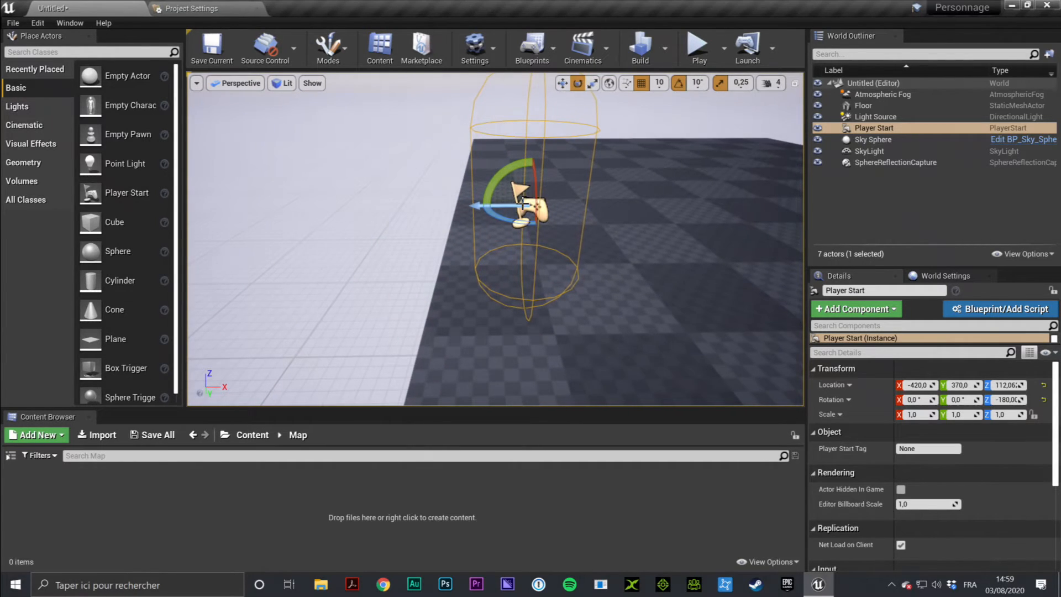
{"action": "left_click_drag", "start_coordinate": [545, 220], "coordinate": [732, 197]}
Delete the Player Start from the level.
{"action": "right_click_drag", "start_coordinate": [577, 234], "coordinate": [661, 234]}
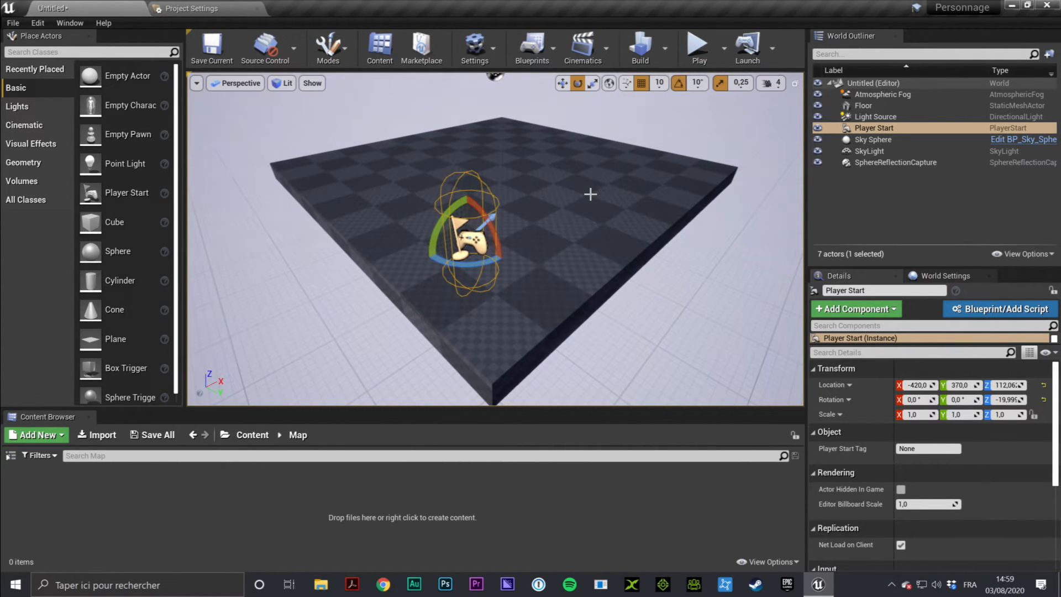
{"action": "right_click_drag", "start_coordinate": [561, 187], "coordinate": [582, 195]}
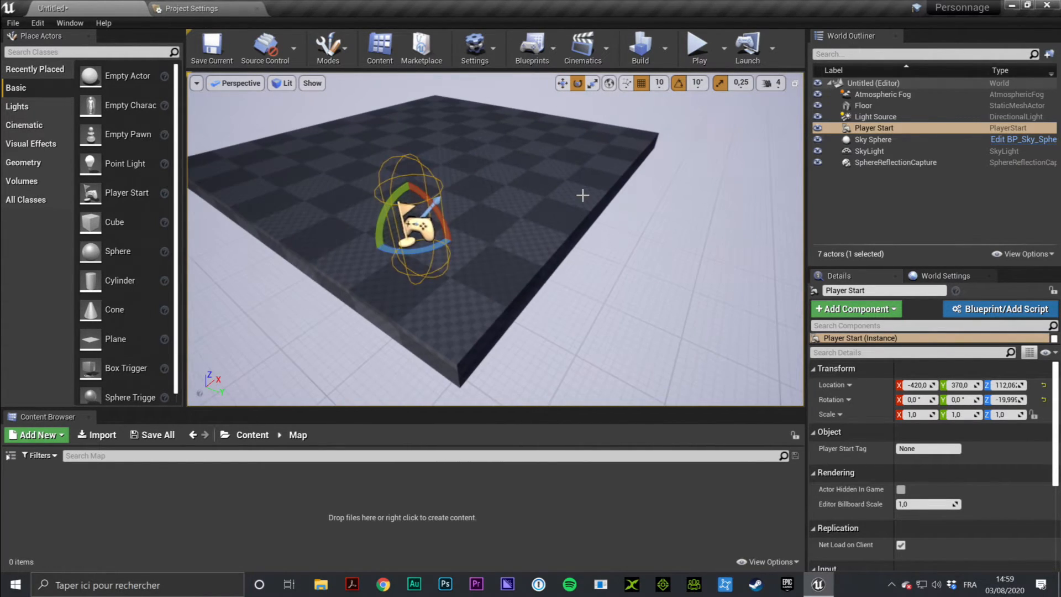
{"action": "key", "text": "Delete"}
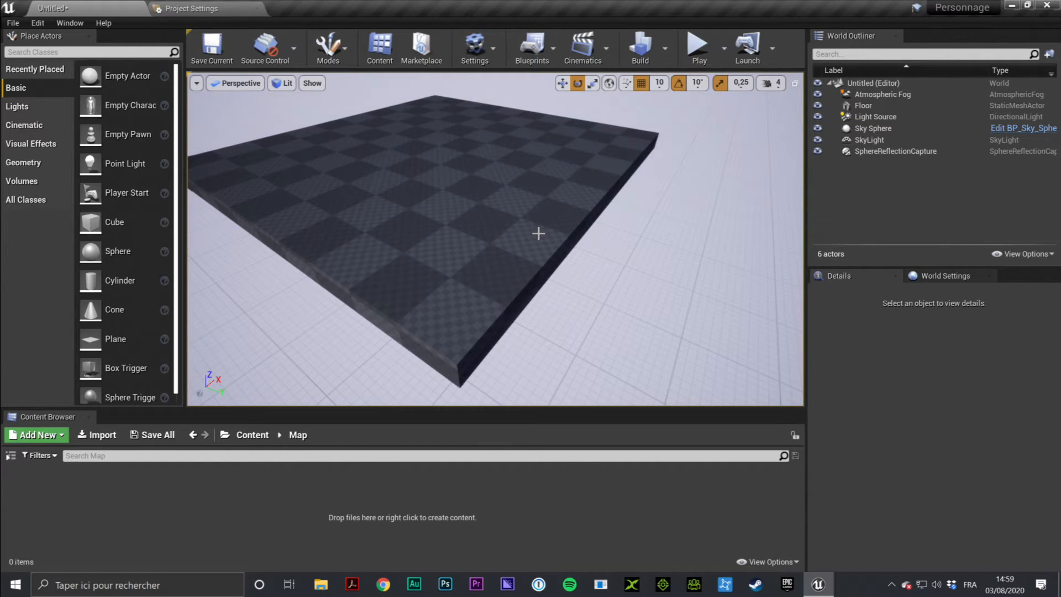
Play the level without a Player Start, fly the pawn around the floor, and stop the session.
{"action": "left_click", "coordinate": [698, 47]}
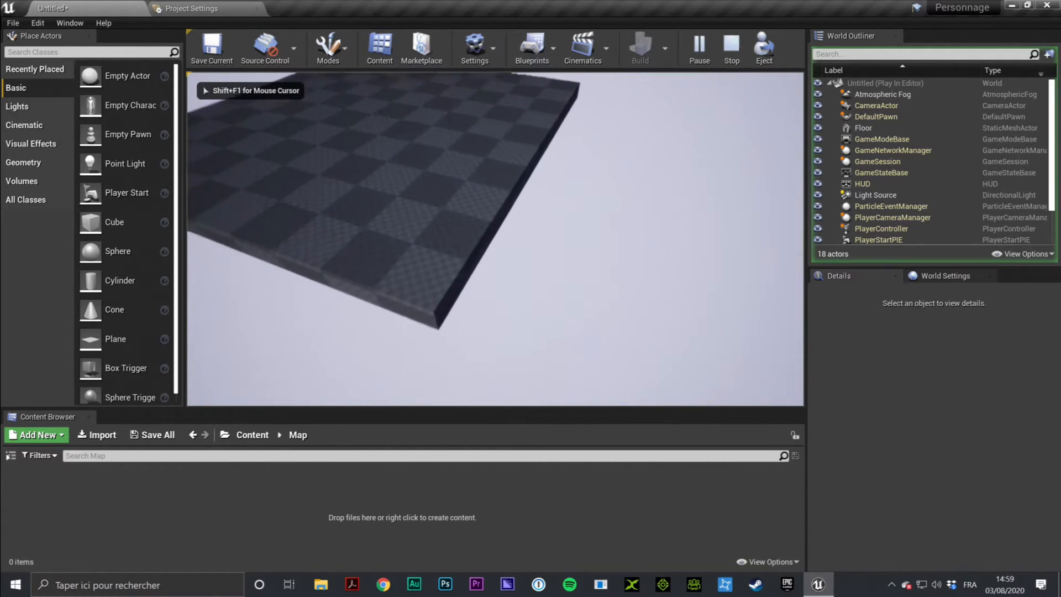
{"action": "key", "text": "d"}
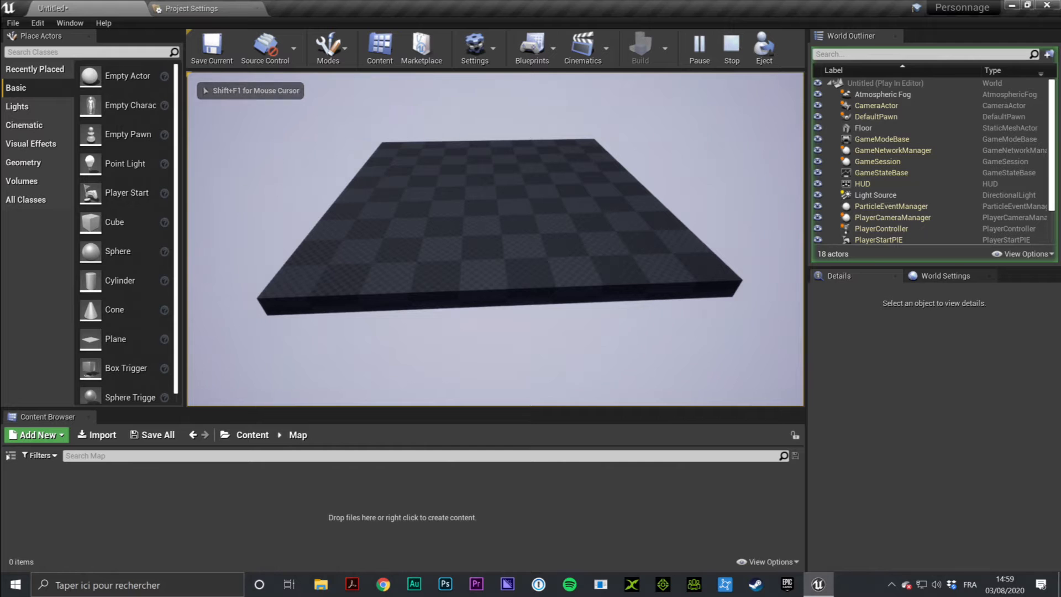
{"action": "key", "text": "w"}
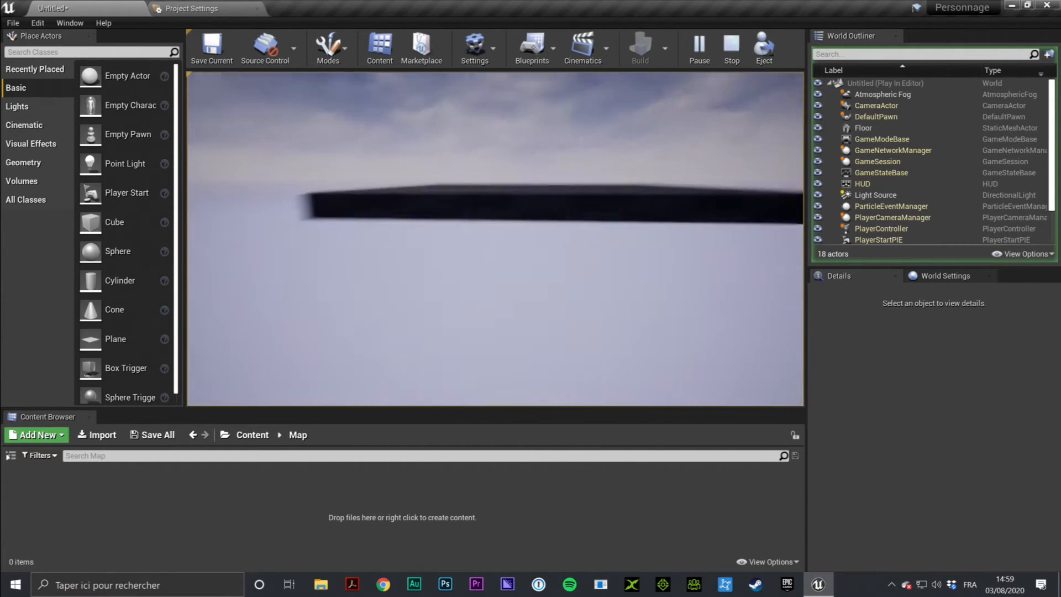
{"action": "key", "text": "Escape"}
Play the level from a viewpoint far above the floor, eject to view the spawned pawn sphere, and possess it again.
{"action": "mouse_move", "coordinate": [700, 125]}
{"action": "right_mouse_down"}
{"action": "mouse_move", "coordinate": [700, 83]}
{"action": "mouse_move", "coordinate": [719, 182]}
{"action": "mouse_move", "coordinate": [700, 126]}
{"action": "right_mouse_up"}
{"action": "key", "text": "s"}
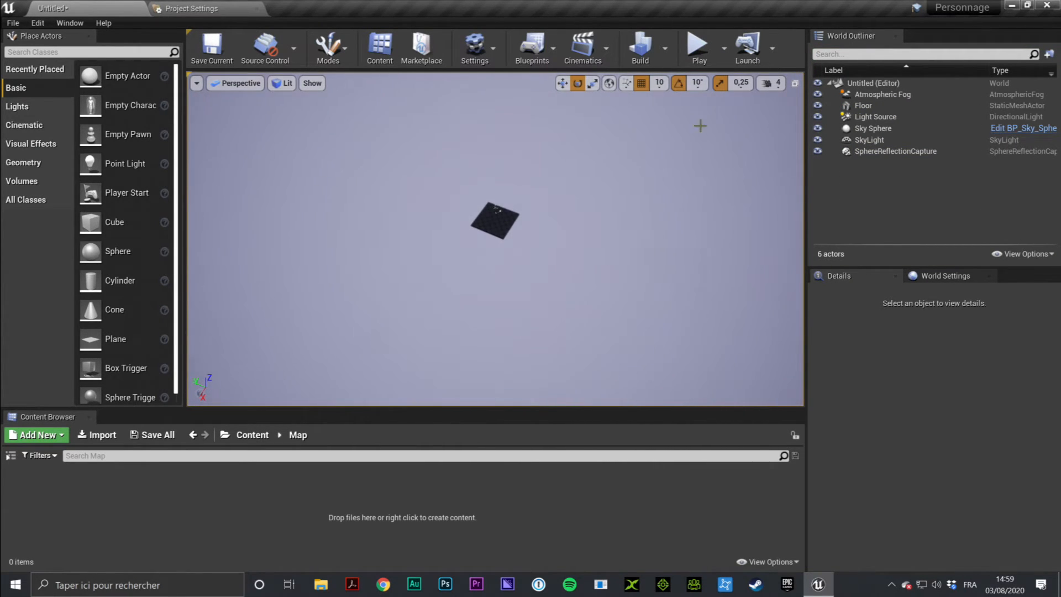
{"action": "left_click", "coordinate": [698, 47]}
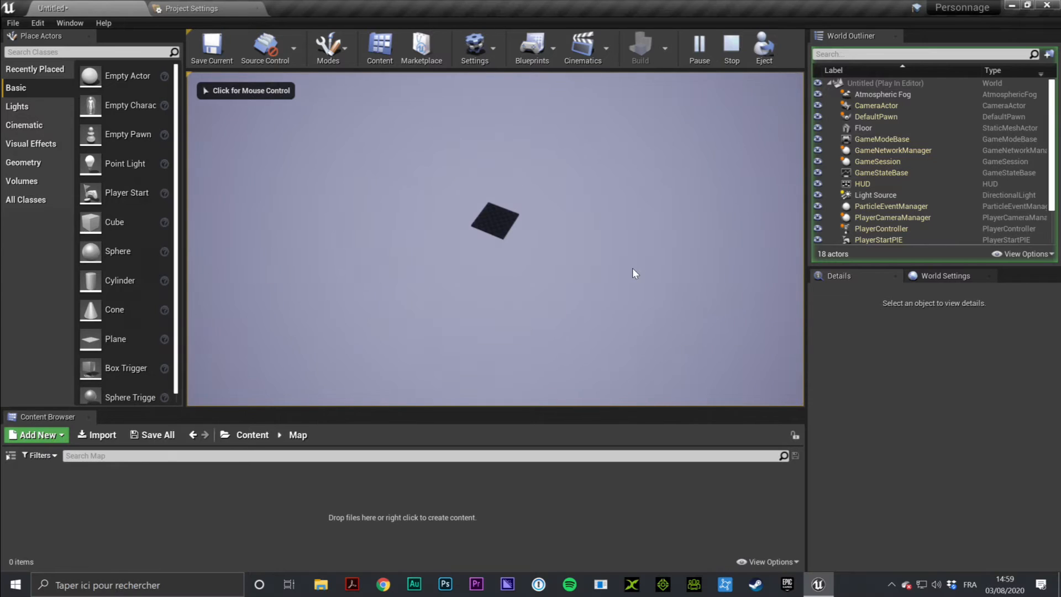
{"action": "key", "text": "F8"}
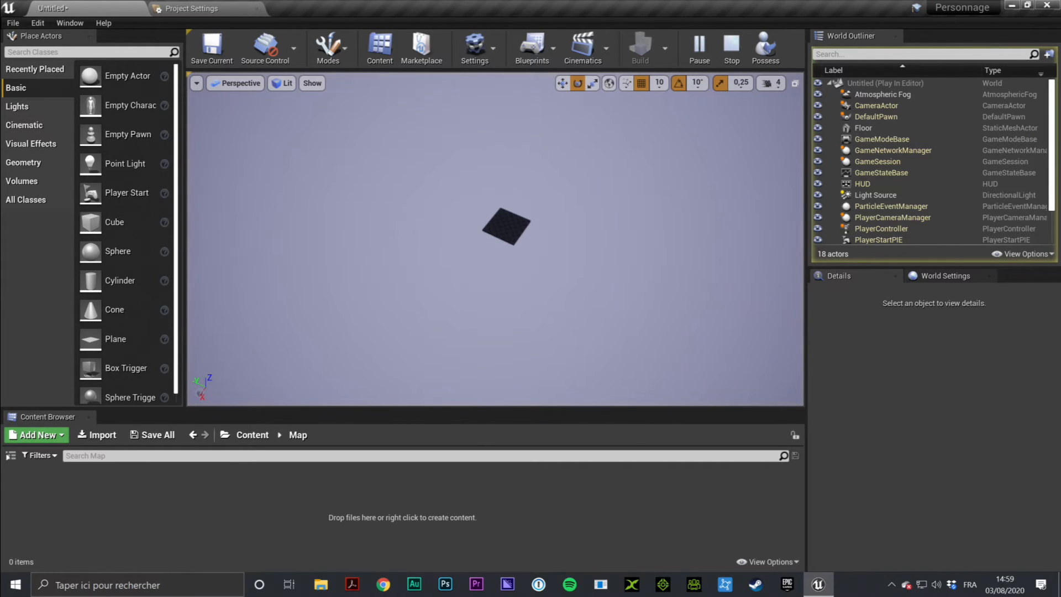
{"action": "right_click_drag", "start_coordinate": [496, 239], "coordinate": [475, 213]}
{"action": "key", "text": "w"}
{"action": "right_click_drag", "start_coordinate": [617, 252], "coordinate": [652, 253]}
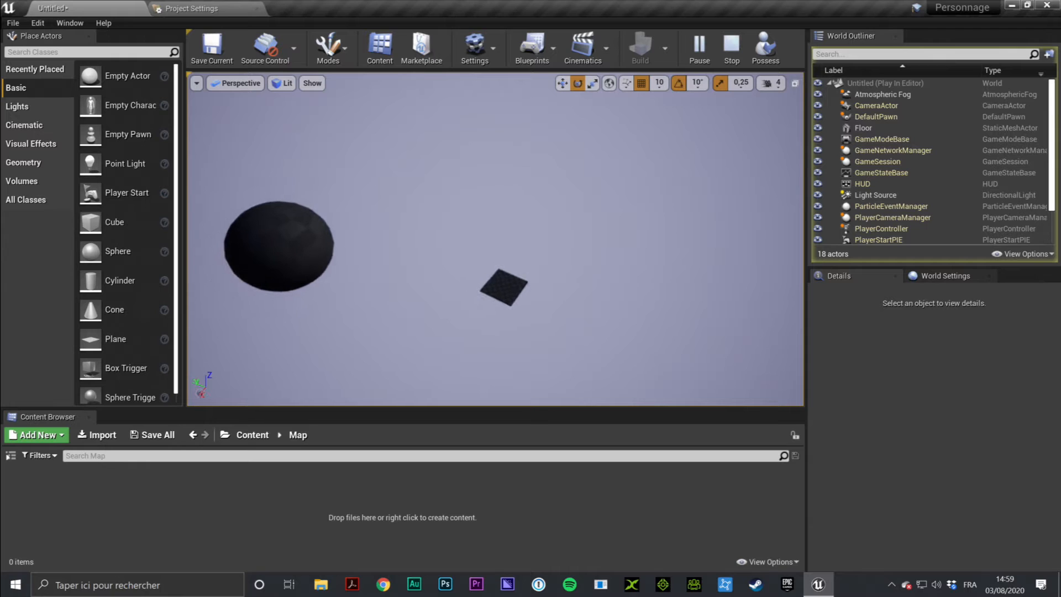
{"action": "left_click", "coordinate": [771, 46]}
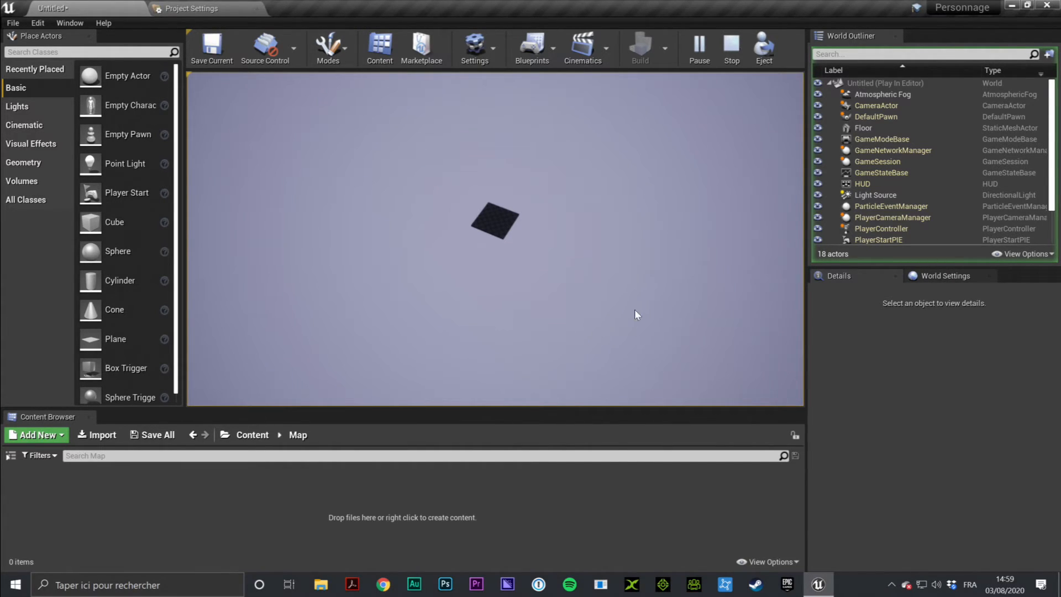
Fly the possessed pawn toward the distant floor and stop the play session.
{"action": "left_click", "coordinate": [608, 250]}
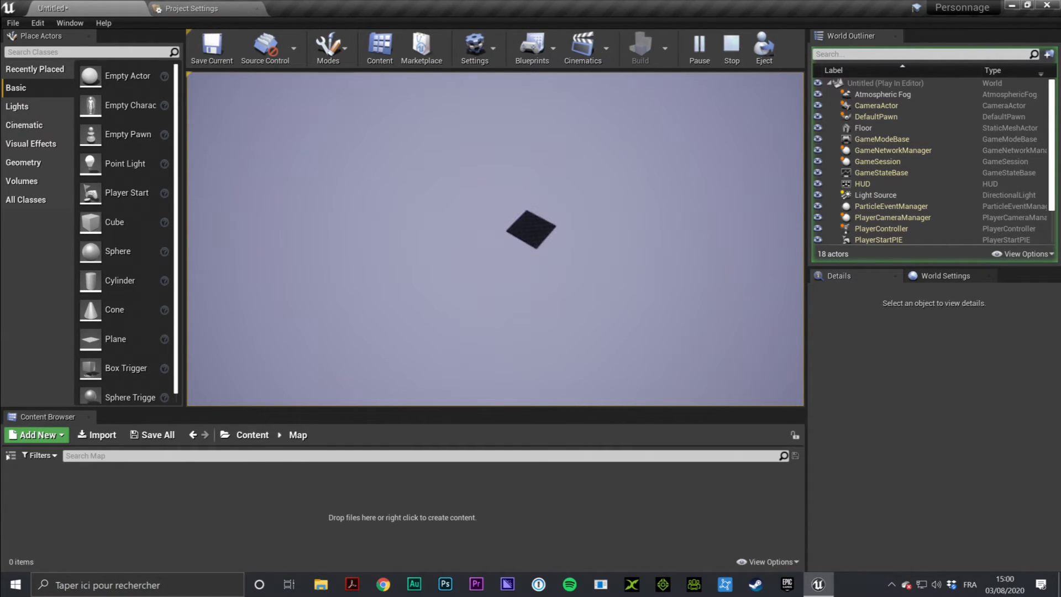
{"action": "key", "text": "w"}
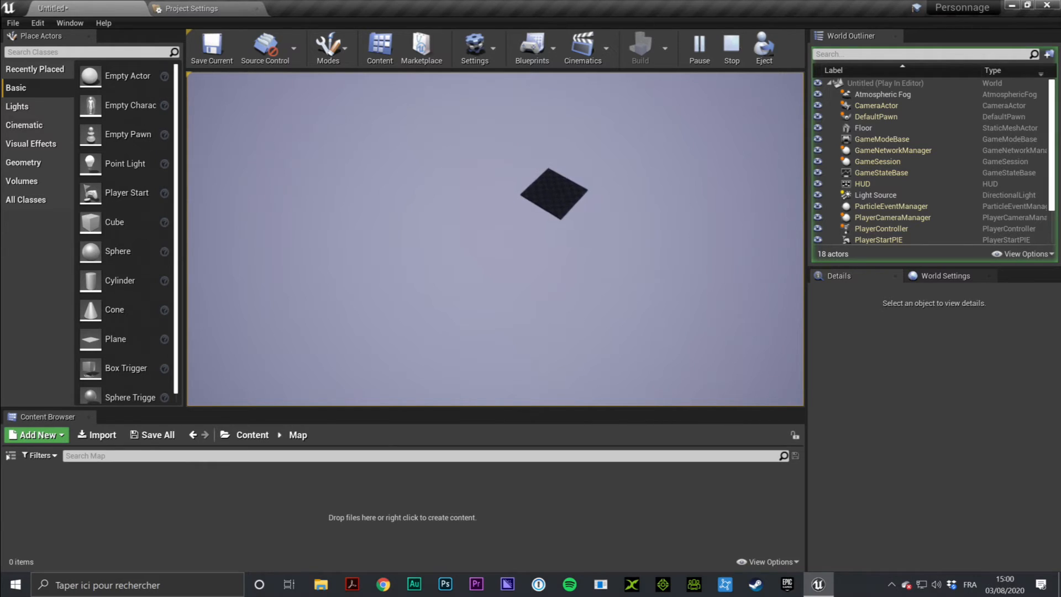
{"action": "key", "text": "w"}
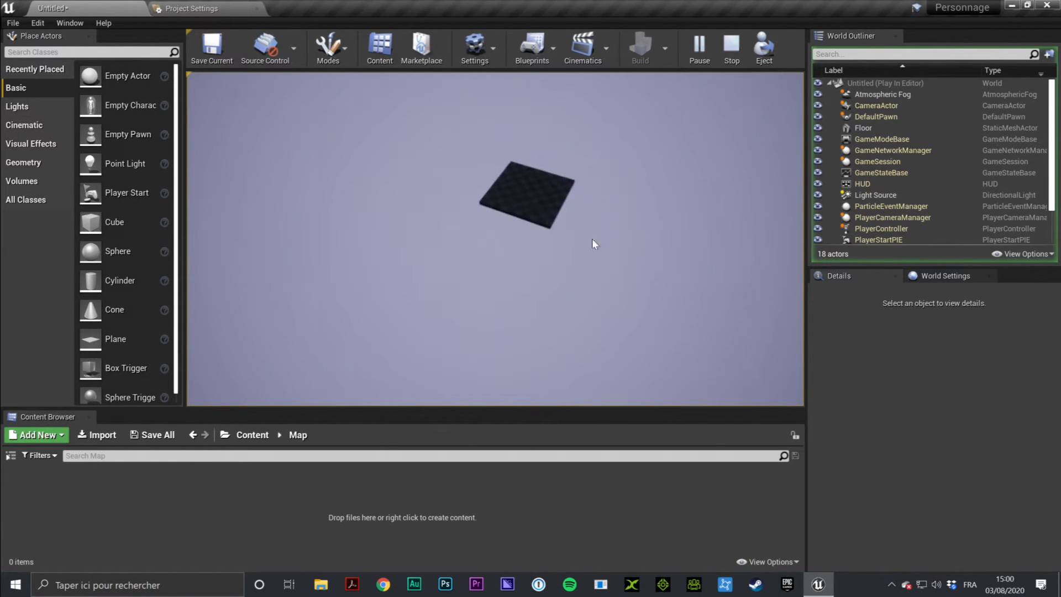
{"action": "key", "text": "Escape"}
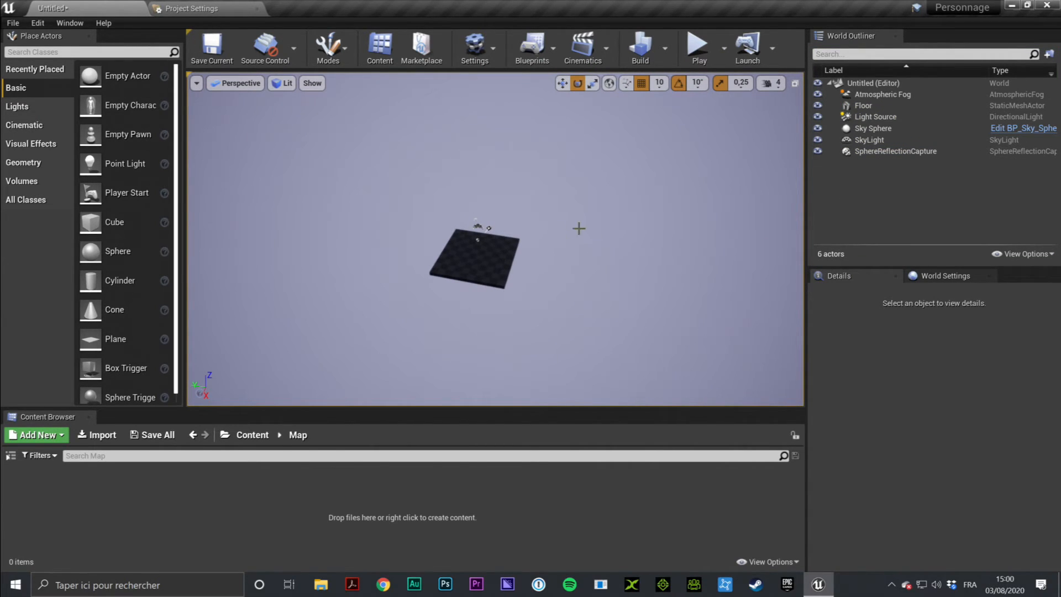
Place a cube in the level and set its location to 0, 0, 0.
{"action": "left_click_drag", "start_coordinate": [111, 222], "coordinate": [540, 367]}
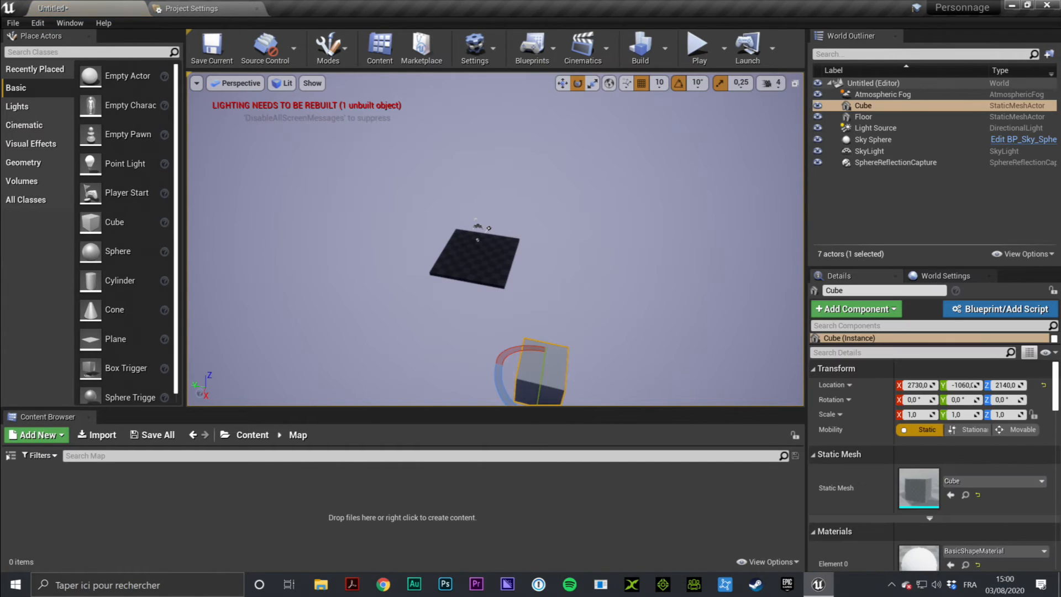
{"action": "left_click", "coordinate": [919, 385]}
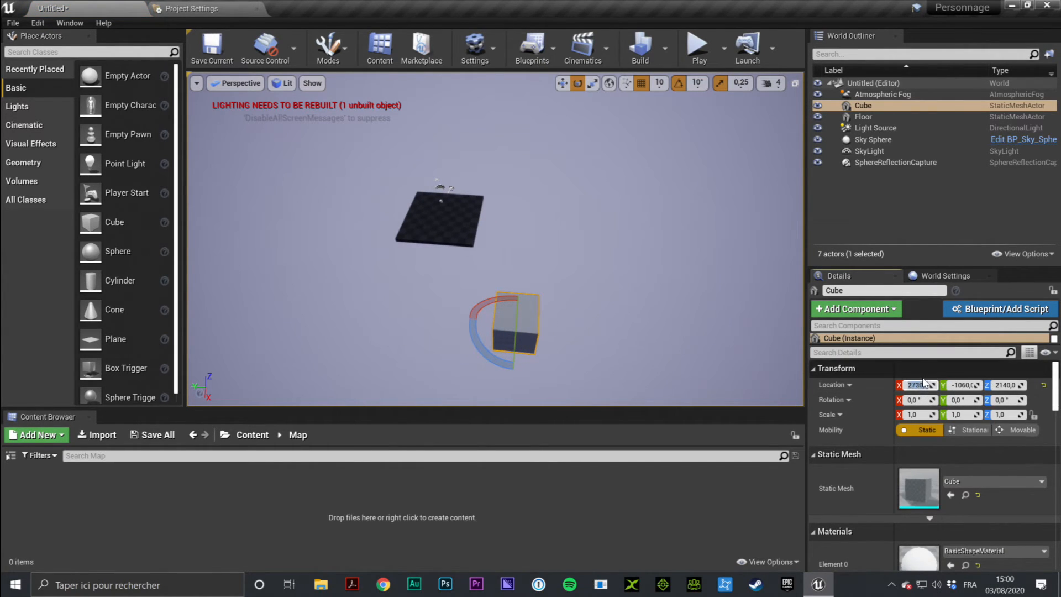
{"action": "type", "text": "0"}
{"action": "key", "text": "Tab"}
{"action": "type", "text": "0"}
{"action": "key", "text": "Tab"}
{"action": "type", "text": "0"}
{"action": "key", "text": "Return"}
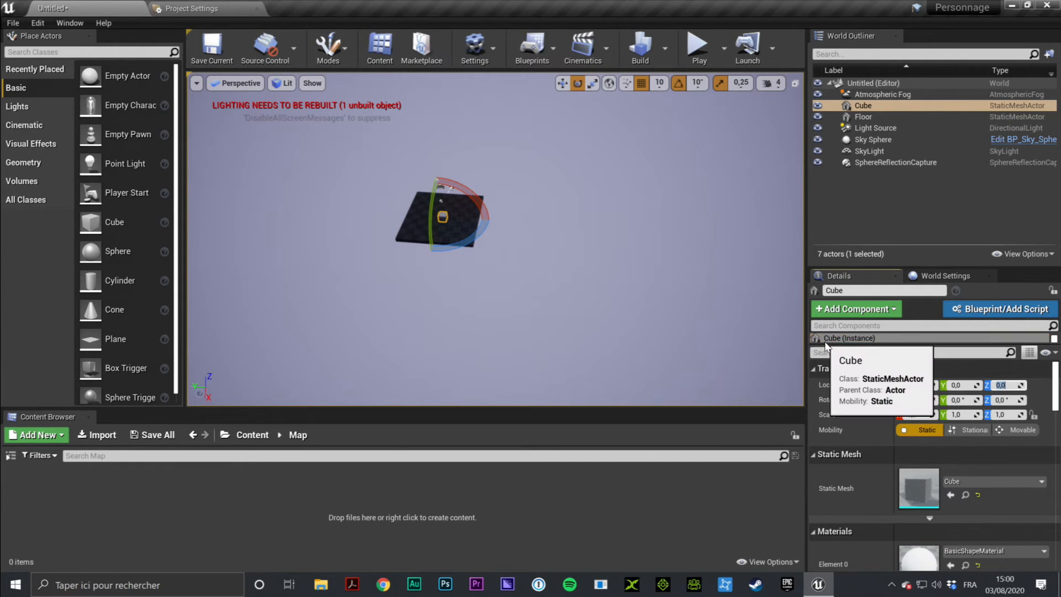
Set the mobility of the Light Source to Movable.
{"action": "double_click", "coordinate": [846, 338]}
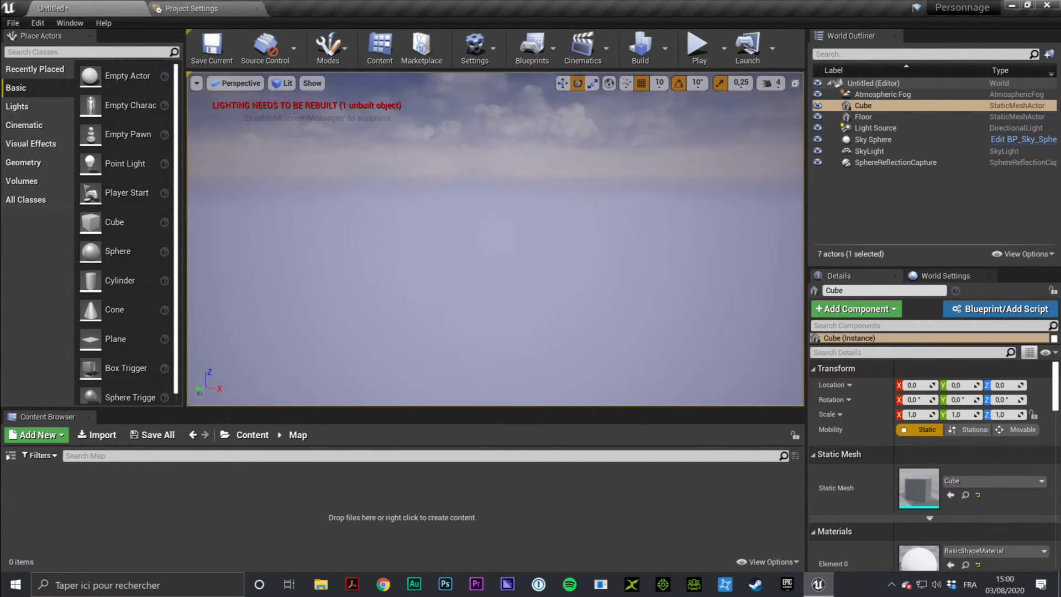
{"action": "right_click_drag", "start_coordinate": [495, 239], "coordinate": [495, 188]}
{"action": "right_click_drag", "start_coordinate": [485, 144], "coordinate": [497, 188]}
{"action": "left_click", "coordinate": [879, 128]}
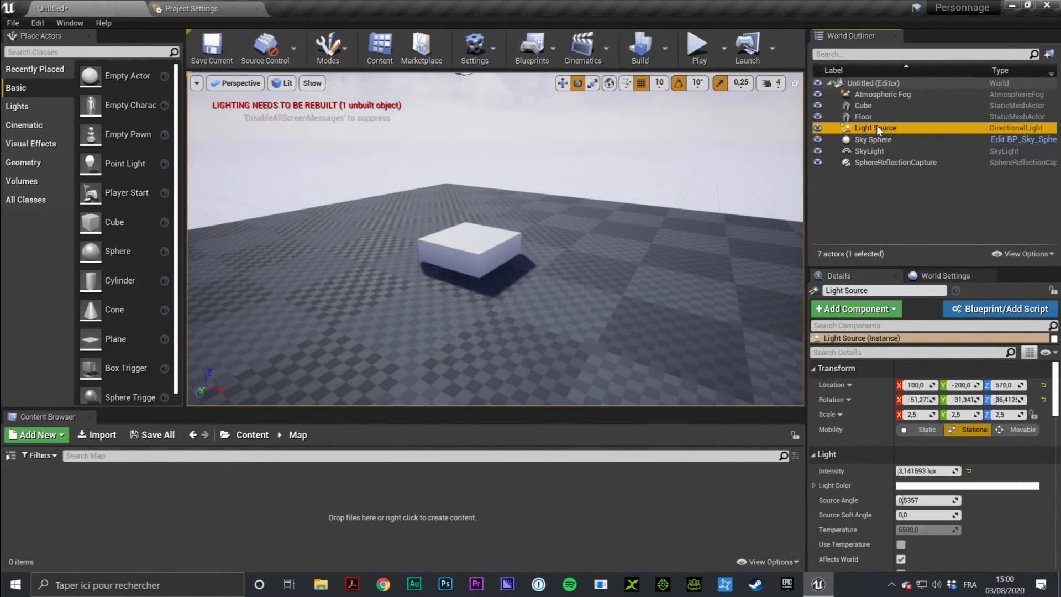
{"action": "left_click", "coordinate": [1028, 431]}
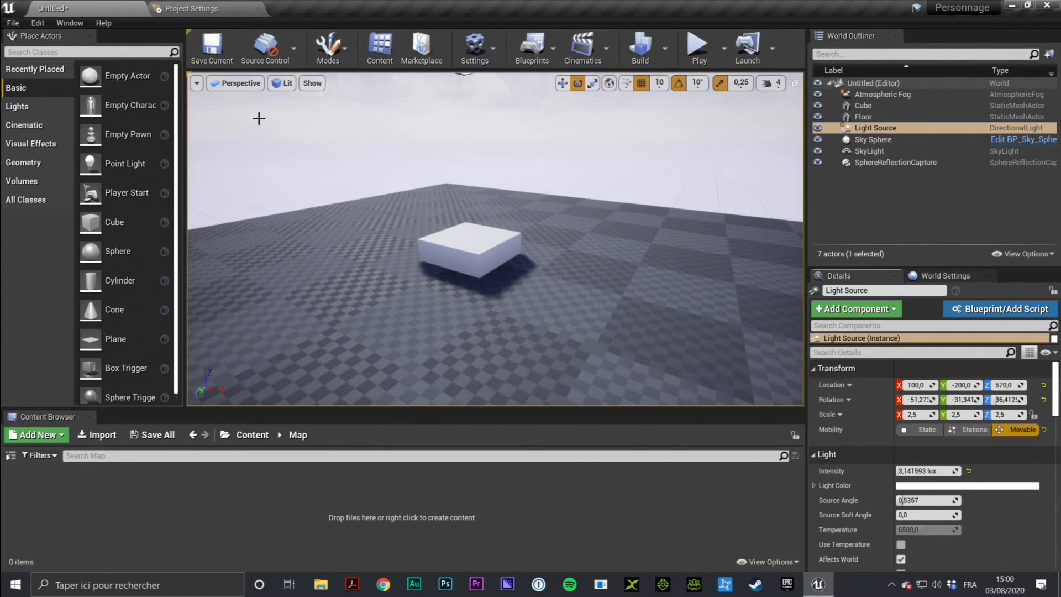
Raise the floor above the cube, to a Z location of about 130.
{"action": "right_click_drag", "start_coordinate": [518, 234], "coordinate": [572, 236]}
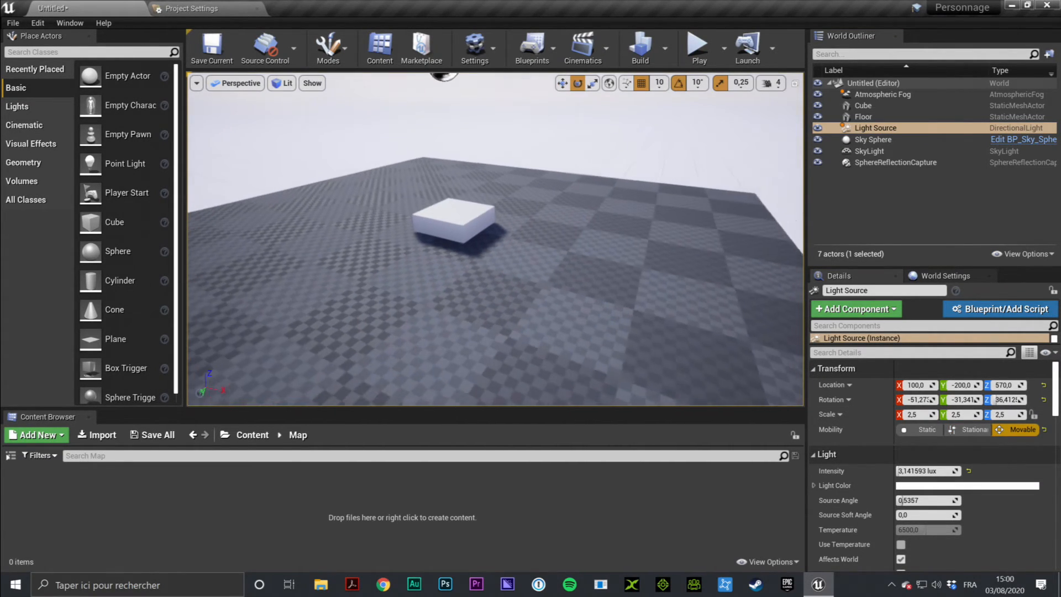
{"action": "left_click", "coordinate": [457, 216]}
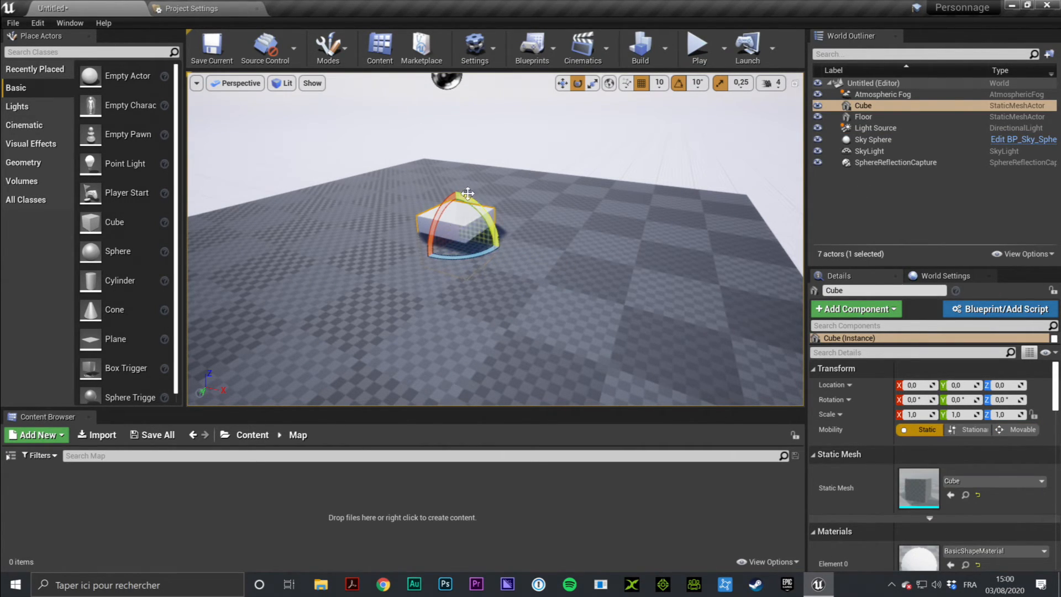
{"action": "right_click_drag", "start_coordinate": [572, 259], "coordinate": [626, 251]}
{"action": "key", "text": "s"}
{"action": "left_click", "coordinate": [585, 215]}
{"action": "key", "text": "r"}
{"action": "key", "text": "w"}
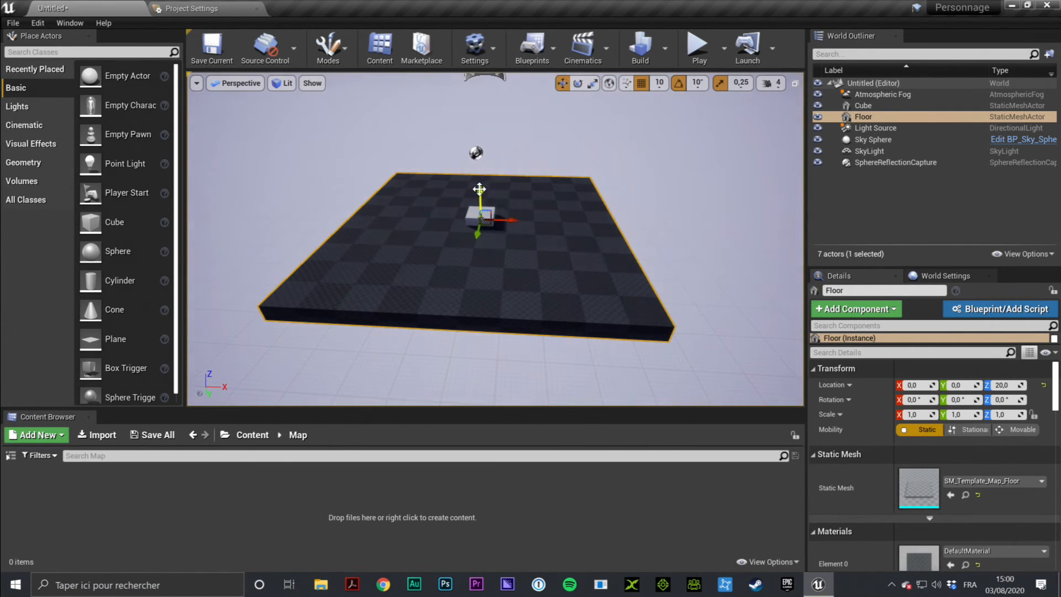
{"action": "left_click_drag", "start_coordinate": [481, 190], "coordinate": [489, 163]}
Examine the cube and the underside of the raised floor from the side and close up.
{"action": "right_click_drag", "start_coordinate": [640, 236], "coordinate": [629, 215]}
{"action": "key", "text": "q"}
{"action": "right_click_drag", "start_coordinate": [526, 254], "coordinate": [548, 234]}
{"action": "key", "text": "q"}
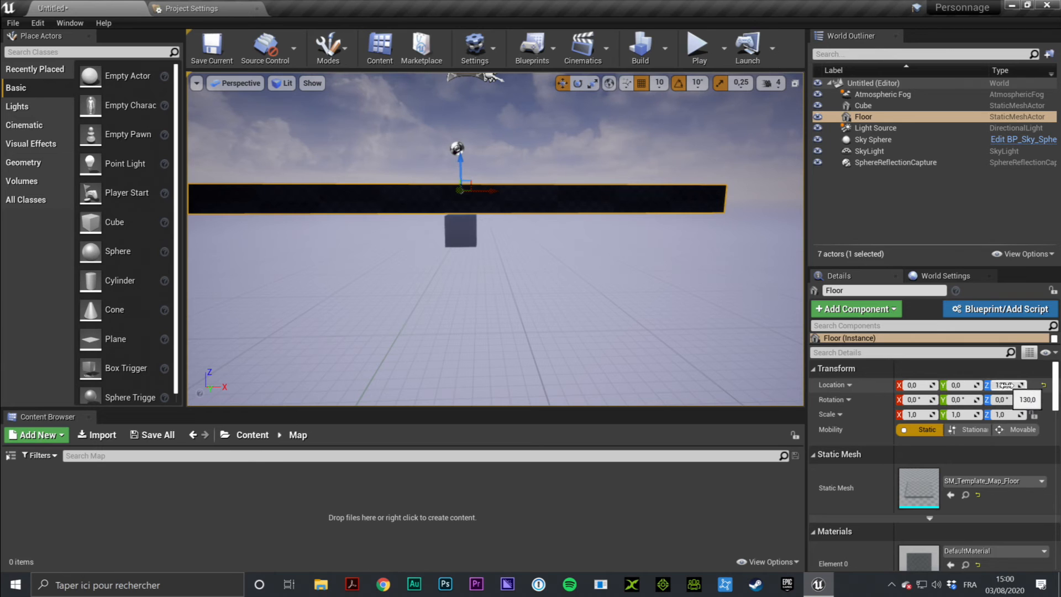
{"action": "key", "text": "w"}
{"action": "right_click_drag", "start_coordinate": [531, 298], "coordinate": [518, 277]}
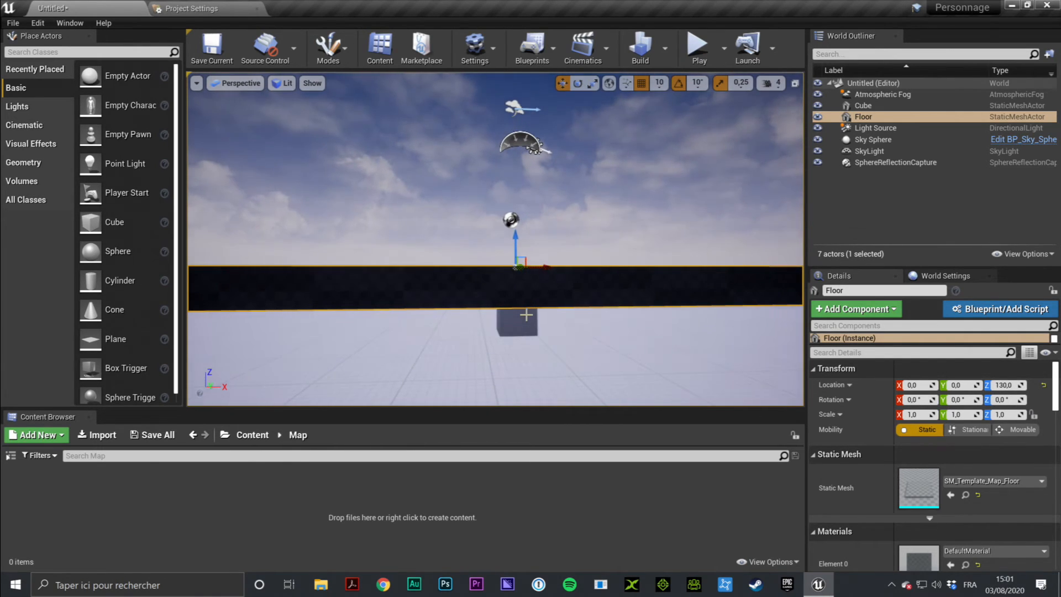
{"action": "right_click_drag", "start_coordinate": [608, 258], "coordinate": [625, 302]}
{"action": "key", "text": "w"}
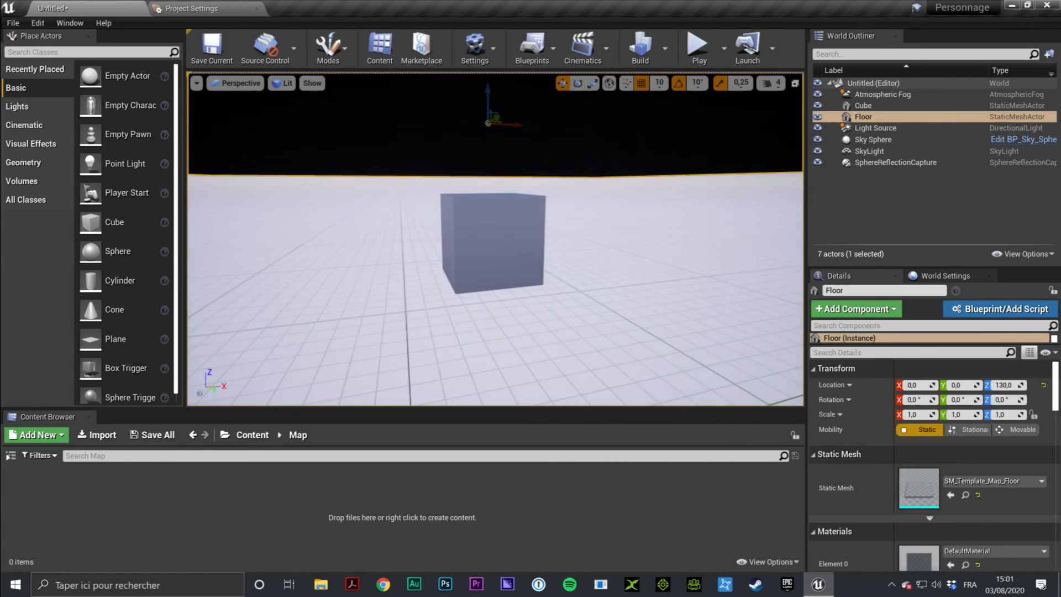
Move the cube down to a Z location of about -40 and delete it from the level.
{"action": "left_click", "coordinate": [484, 242]}
{"action": "left_click_drag", "start_coordinate": [487, 200], "coordinate": [482, 296]}
{"action": "left_click_drag", "start_coordinate": [466, 382], "coordinate": [479, 237]}
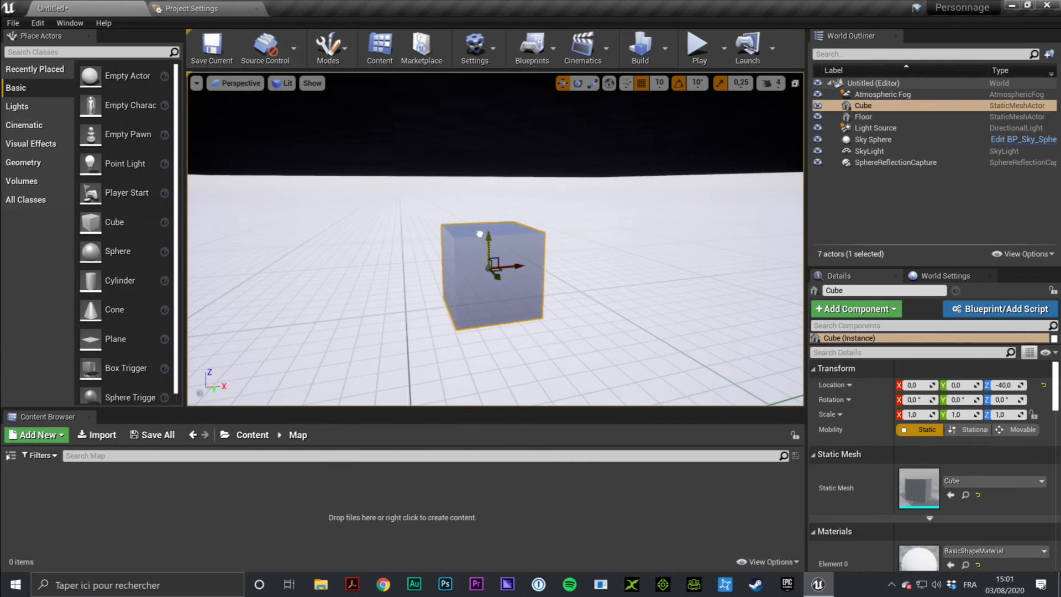
{"action": "right_click_drag", "start_coordinate": [587, 225], "coordinate": [652, 249]}
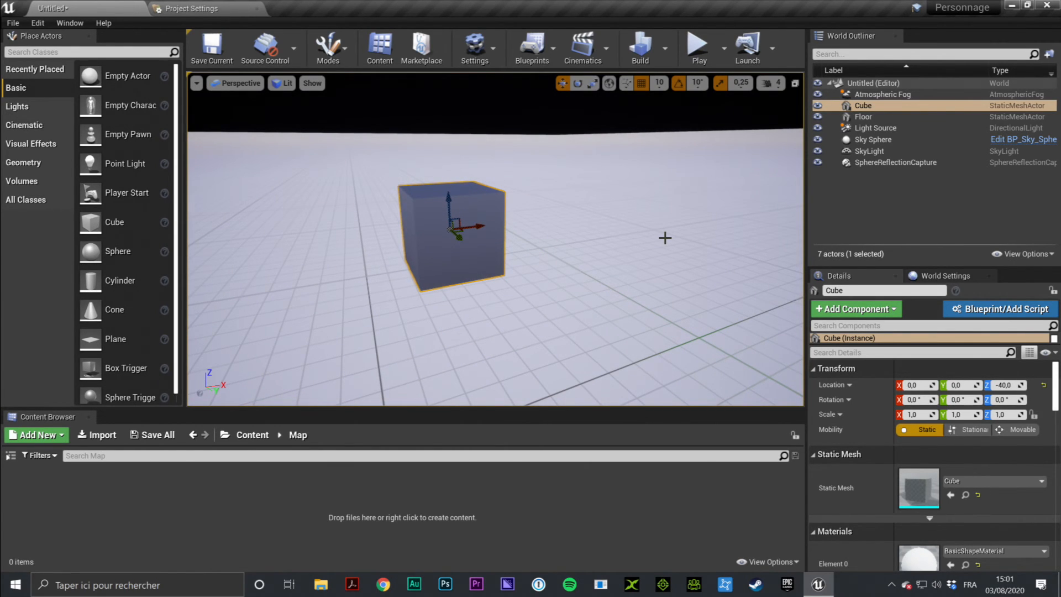
{"action": "key", "text": "Delete"}
Search the placeable actors for "player" and place a Player Start on the floor at about X -150, Y 260.
{"action": "scroll", "coordinate": [671, 217], "scroll_direction": "down", "scroll_amount": 8}
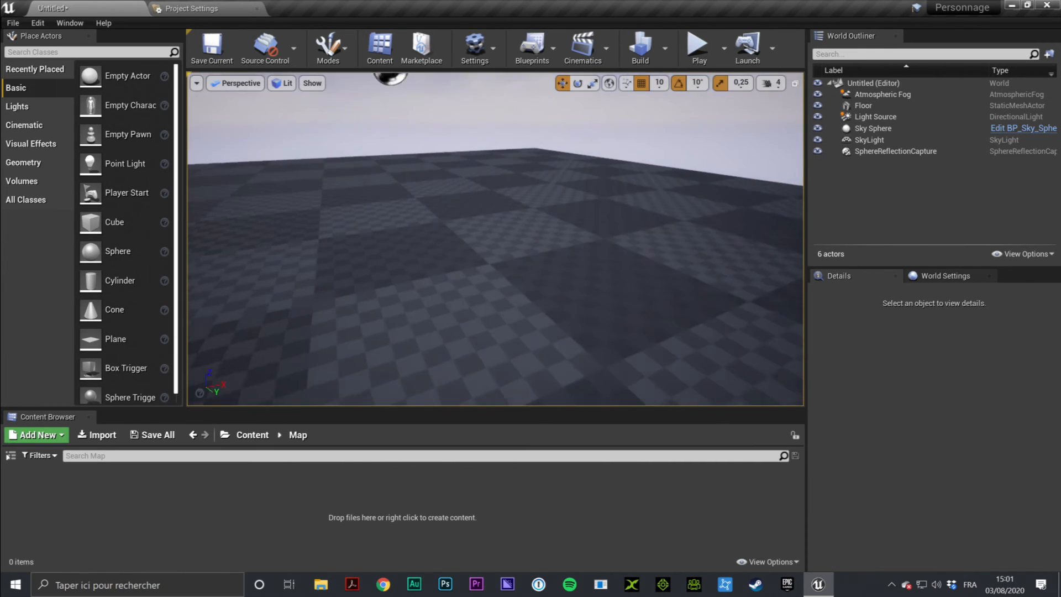
{"action": "right_click_drag", "start_coordinate": [672, 216], "coordinate": [669, 218]}
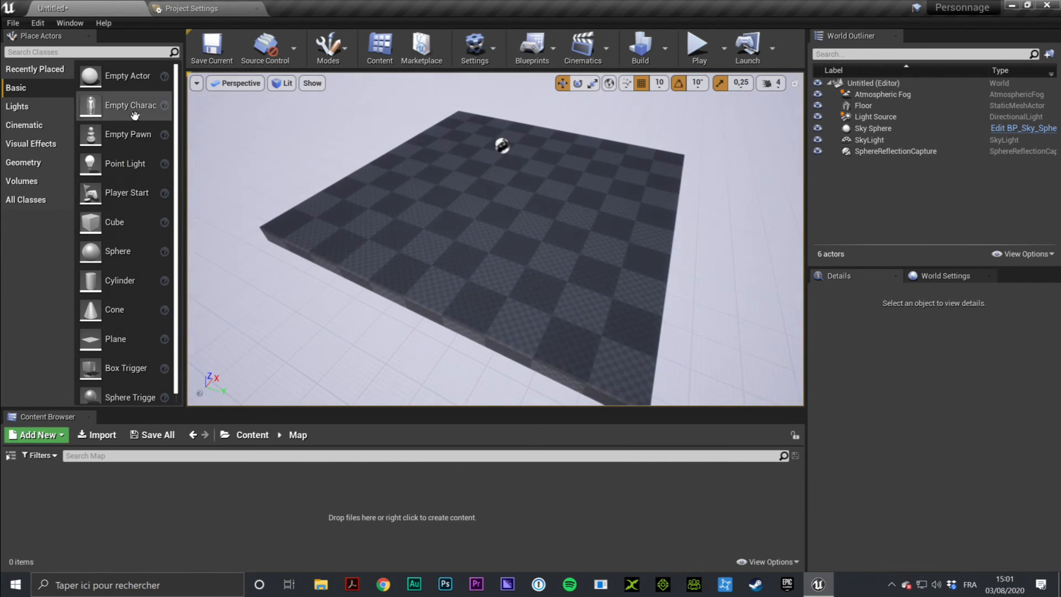
{"action": "left_click", "coordinate": [36, 52]}
{"action": "type", "text": "player"}
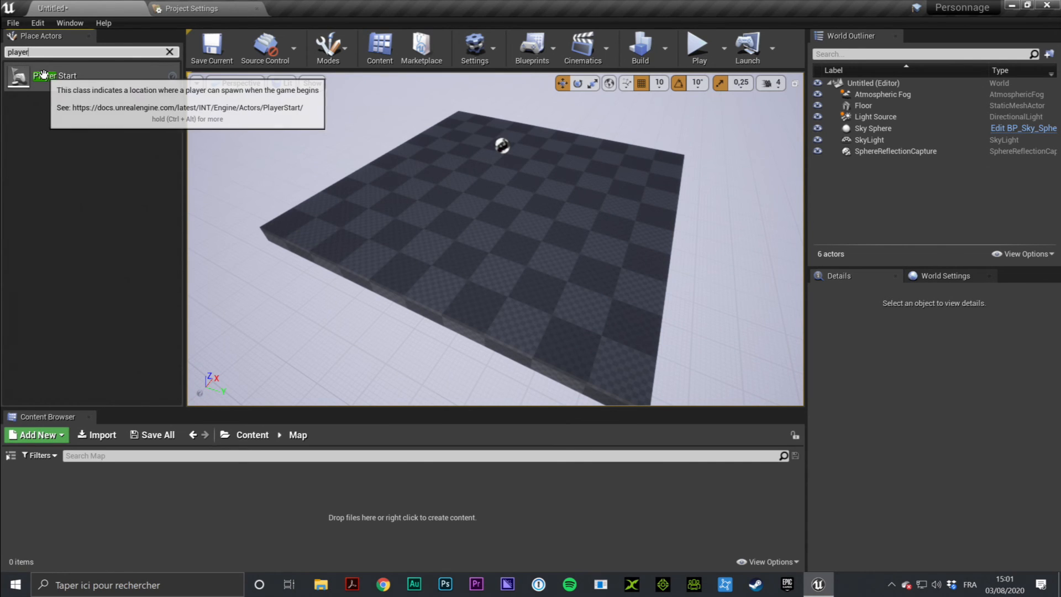
{"action": "left_click_drag", "start_coordinate": [22, 75], "coordinate": [578, 213]}
Rotate the Player Start to about -50° about the Z axis so it faces across the floor.
{"action": "mouse_move", "coordinate": [724, 215]}
{"action": "right_mouse_down"}
{"action": "mouse_move", "coordinate": [768, 210]}
{"action": "mouse_move", "coordinate": [741, 194]}
{"action": "mouse_move", "coordinate": [724, 215]}
{"action": "right_mouse_up"}
{"action": "key", "text": "e"}
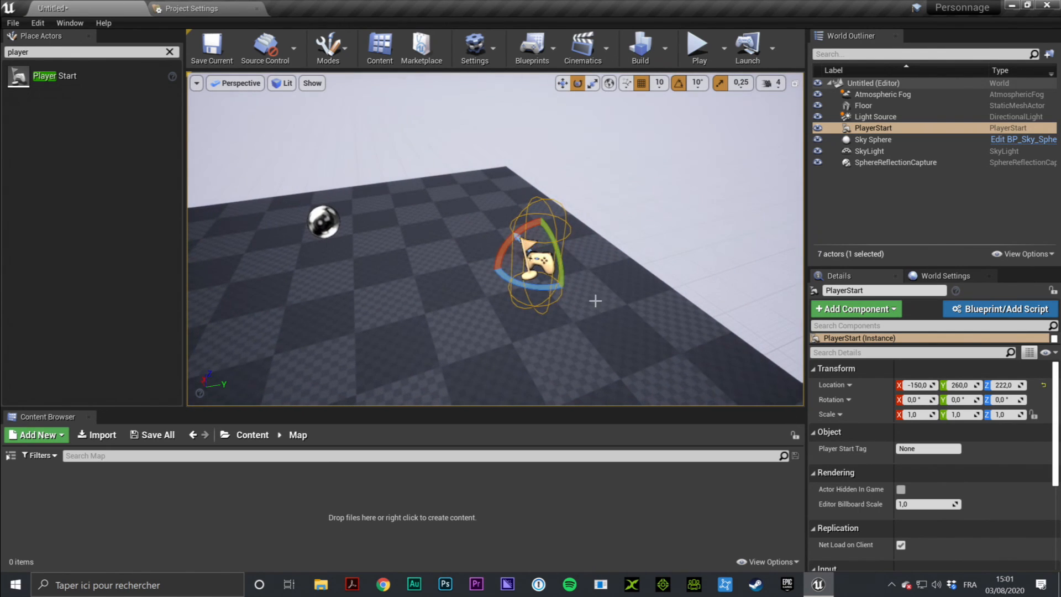
{"action": "left_click_drag", "start_coordinate": [518, 285], "coordinate": [547, 283]}
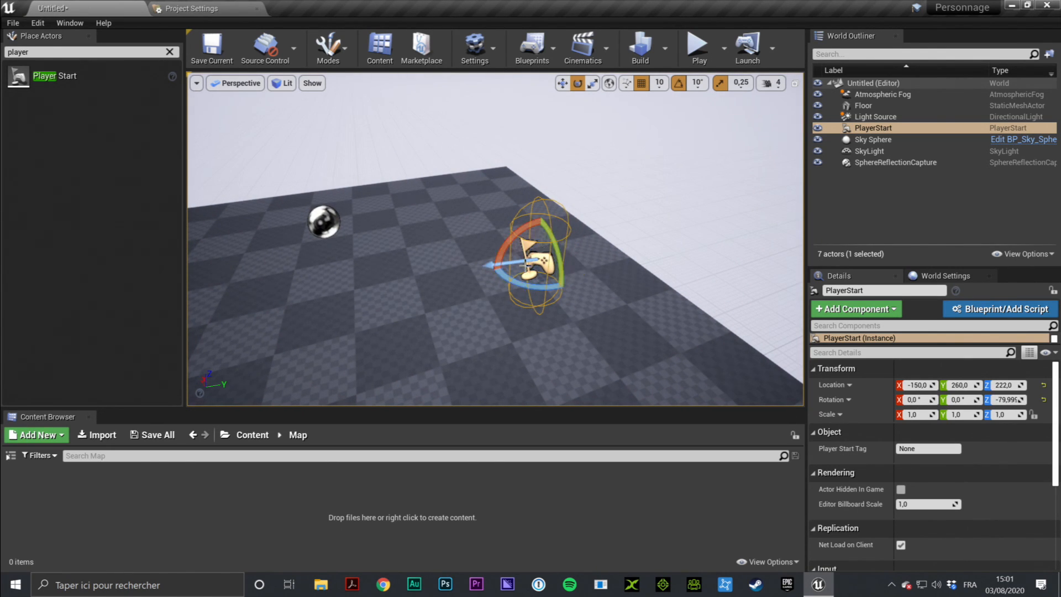
{"action": "mouse_move", "coordinate": [588, 302]}
{"action": "right_mouse_down"}
{"action": "mouse_move", "coordinate": [553, 301]}
{"action": "mouse_move", "coordinate": [588, 303]}
{"action": "right_mouse_up"}
{"action": "left_click_drag", "start_coordinate": [561, 313], "coordinate": [569, 260]}
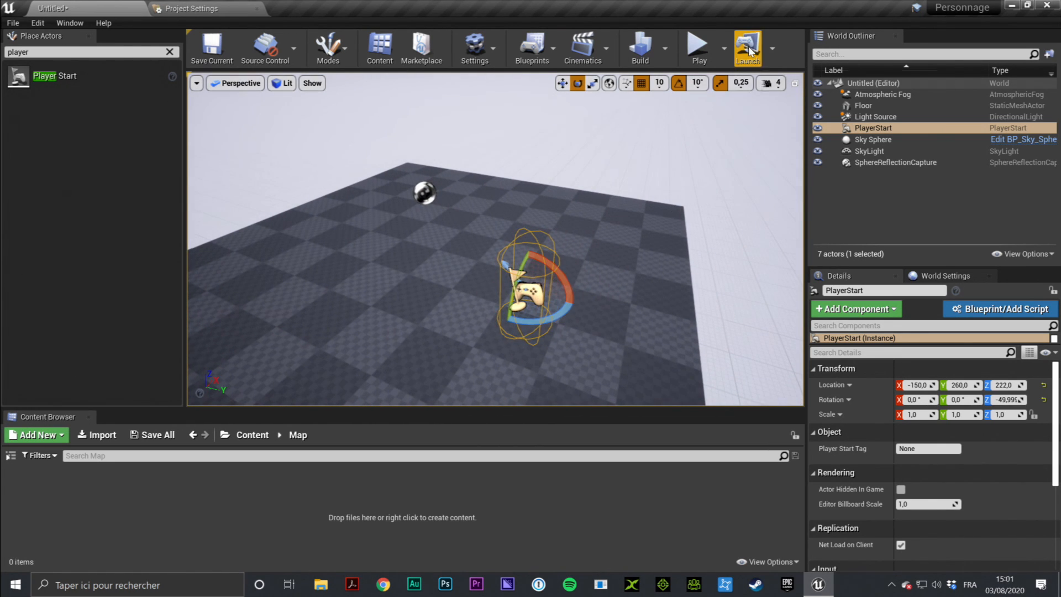
Play the level from the newly placed Player Start.
{"action": "mouse_move", "coordinate": [525, 287]}
{"action": "right_mouse_down"}
{"action": "mouse_move", "coordinate": [517, 310]}
{"action": "mouse_move", "coordinate": [525, 287]}
{"action": "right_mouse_up"}
{"action": "left_click", "coordinate": [698, 54]}
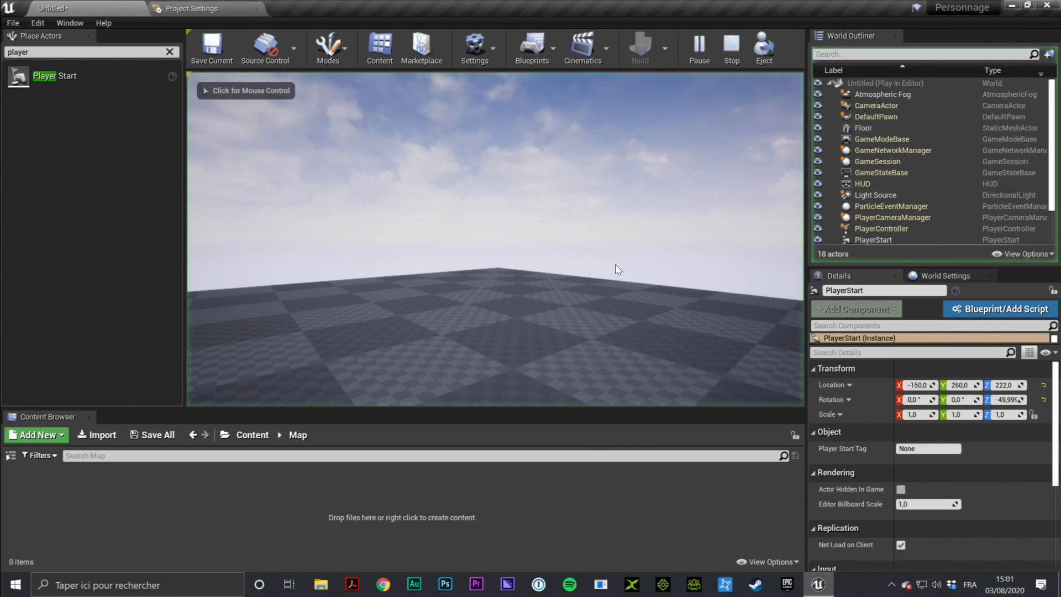